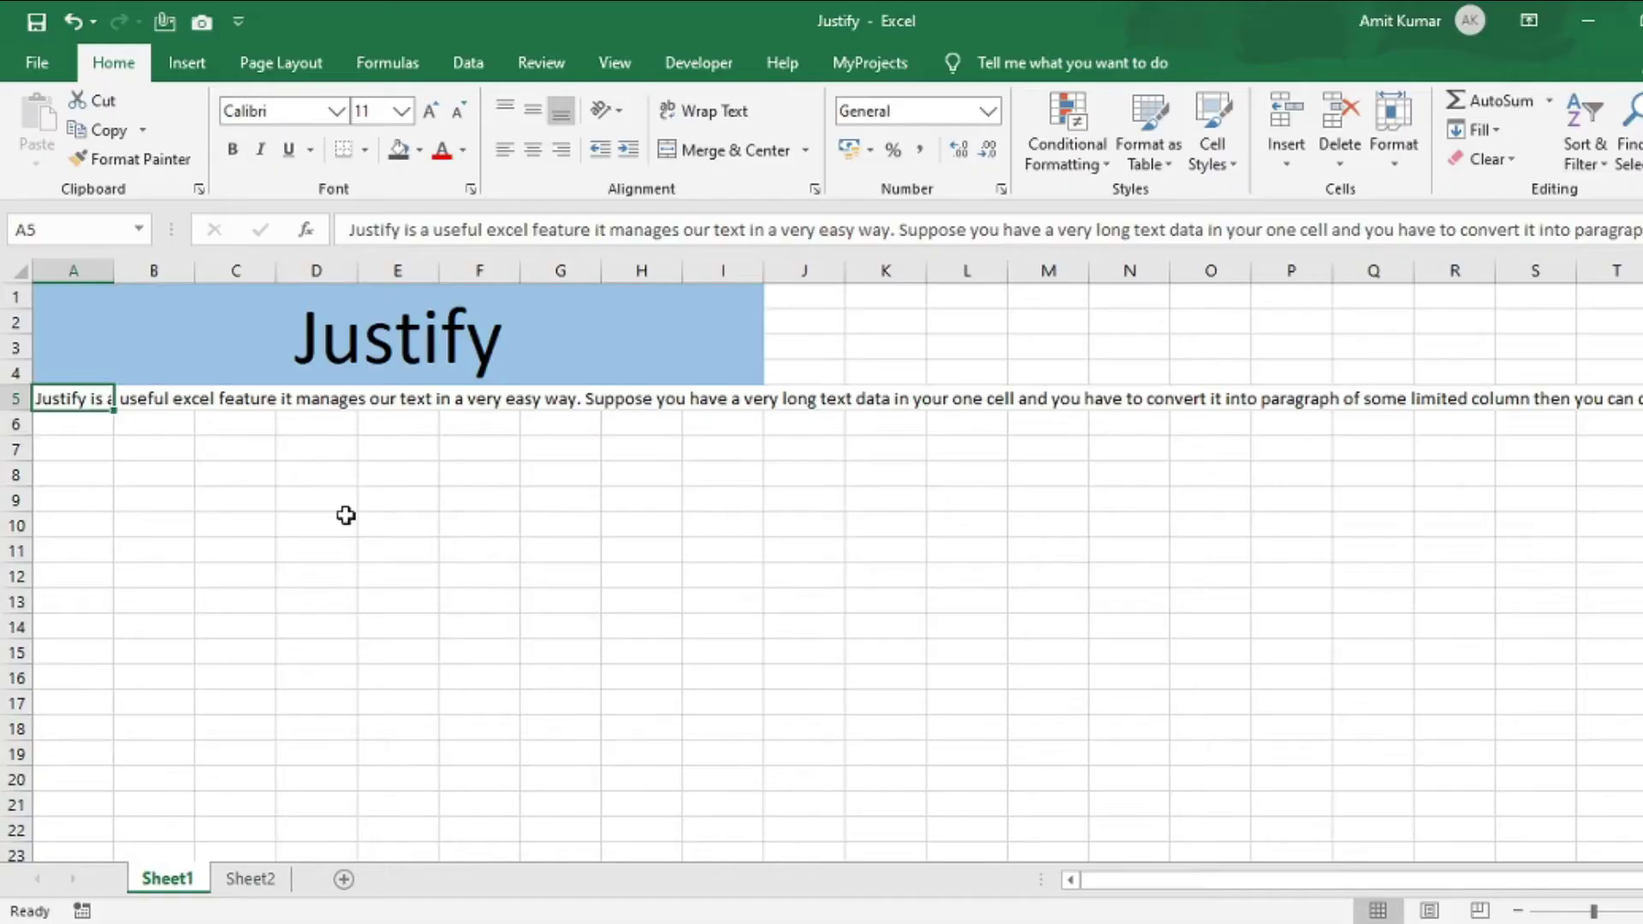
# Copy the long text from A5 into A10.
pyautogui.hotkey('ctrl', 'c')
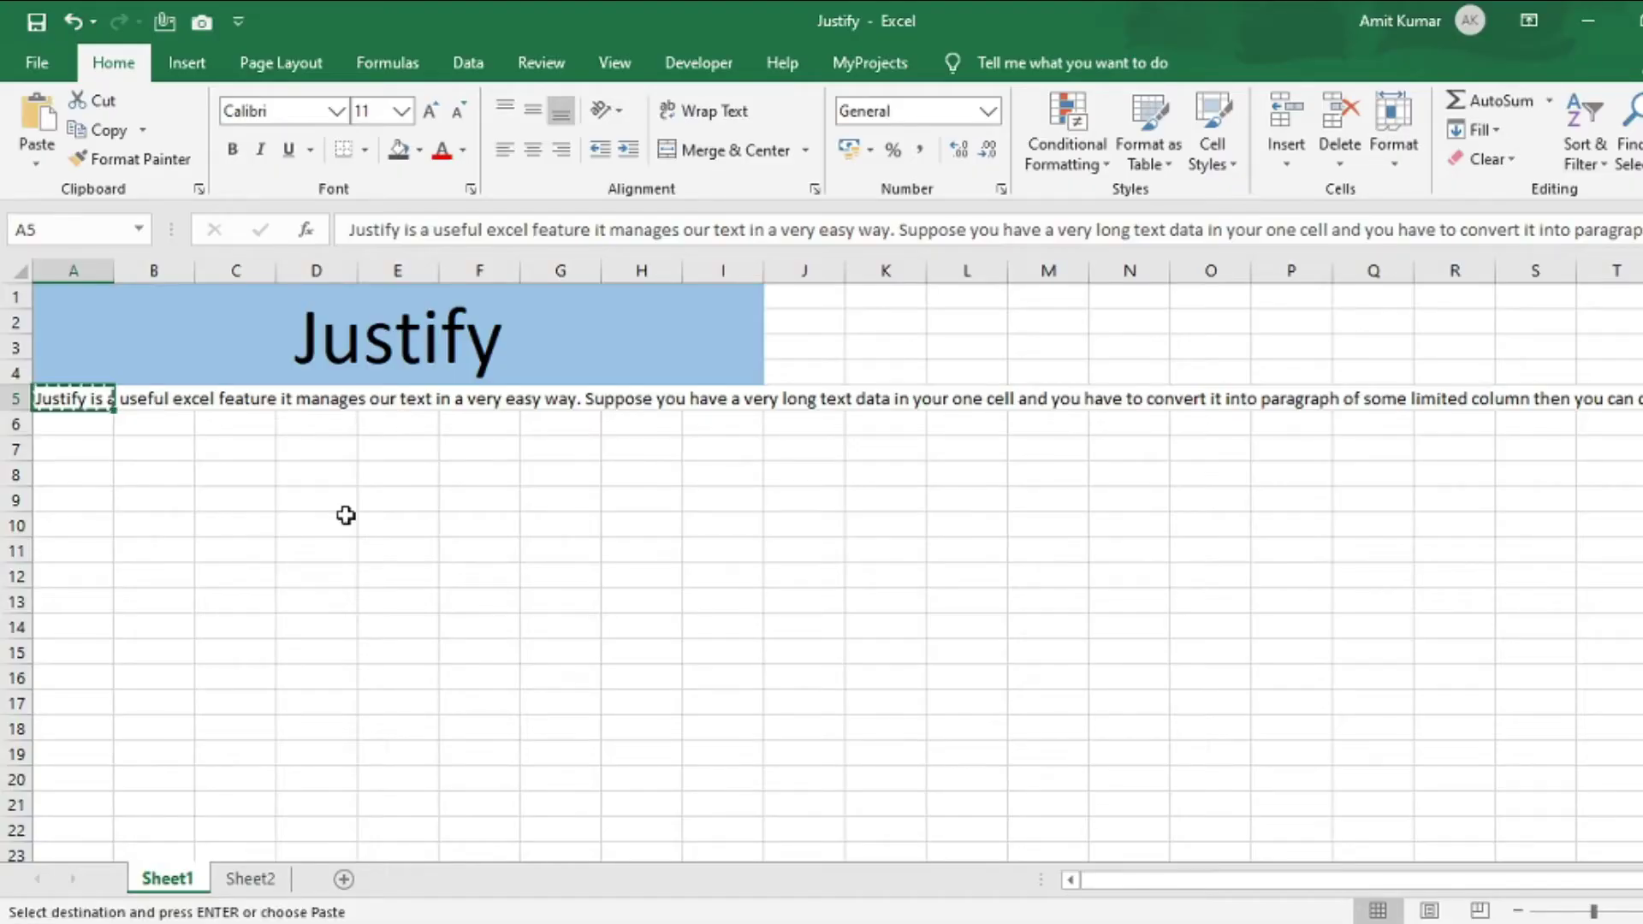
pyautogui.click(79, 524)
pyautogui.hotkey('ctrl', 'v')
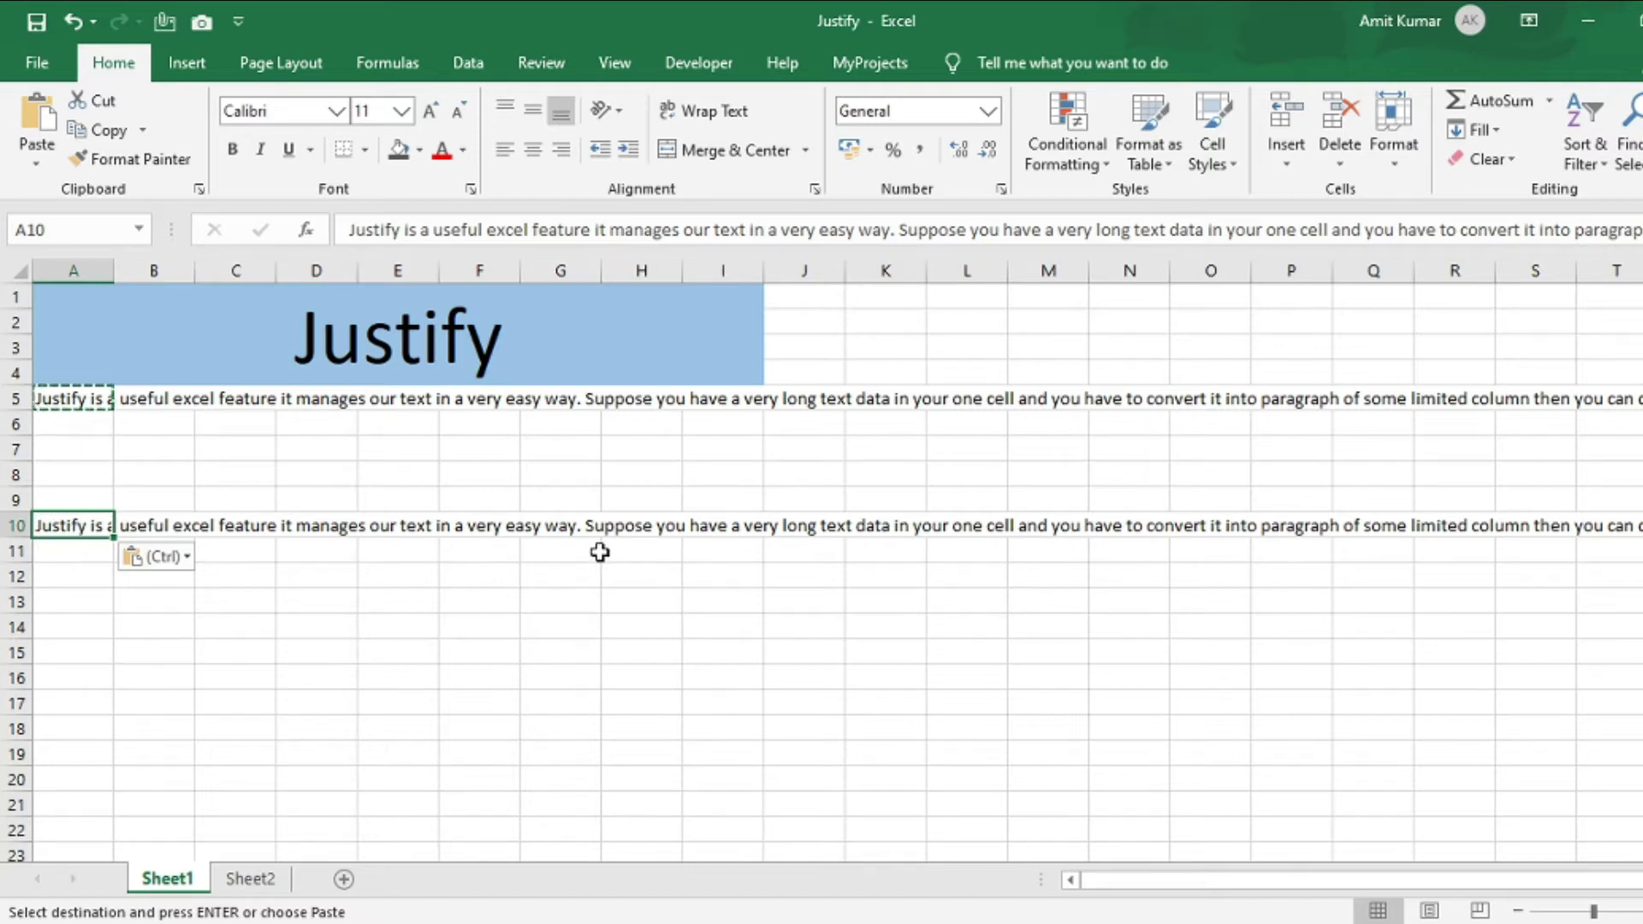
pyautogui.click(751, 526)
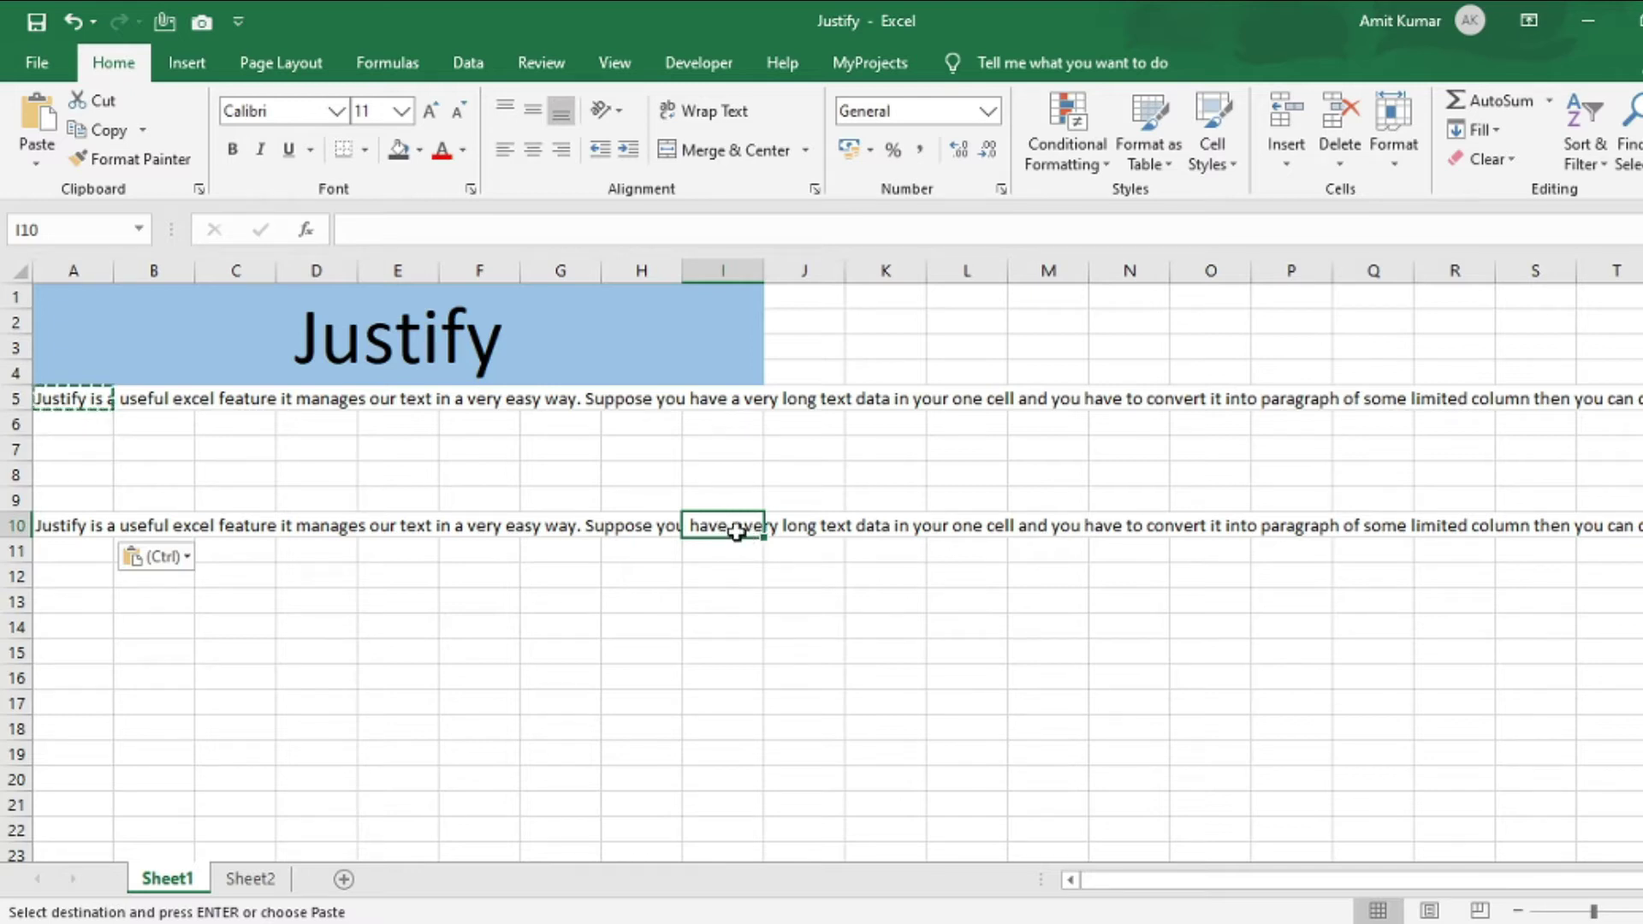
# Move the part of A10's text from "a very long text data" to the end into A11.
pyautogui.click(101, 525)
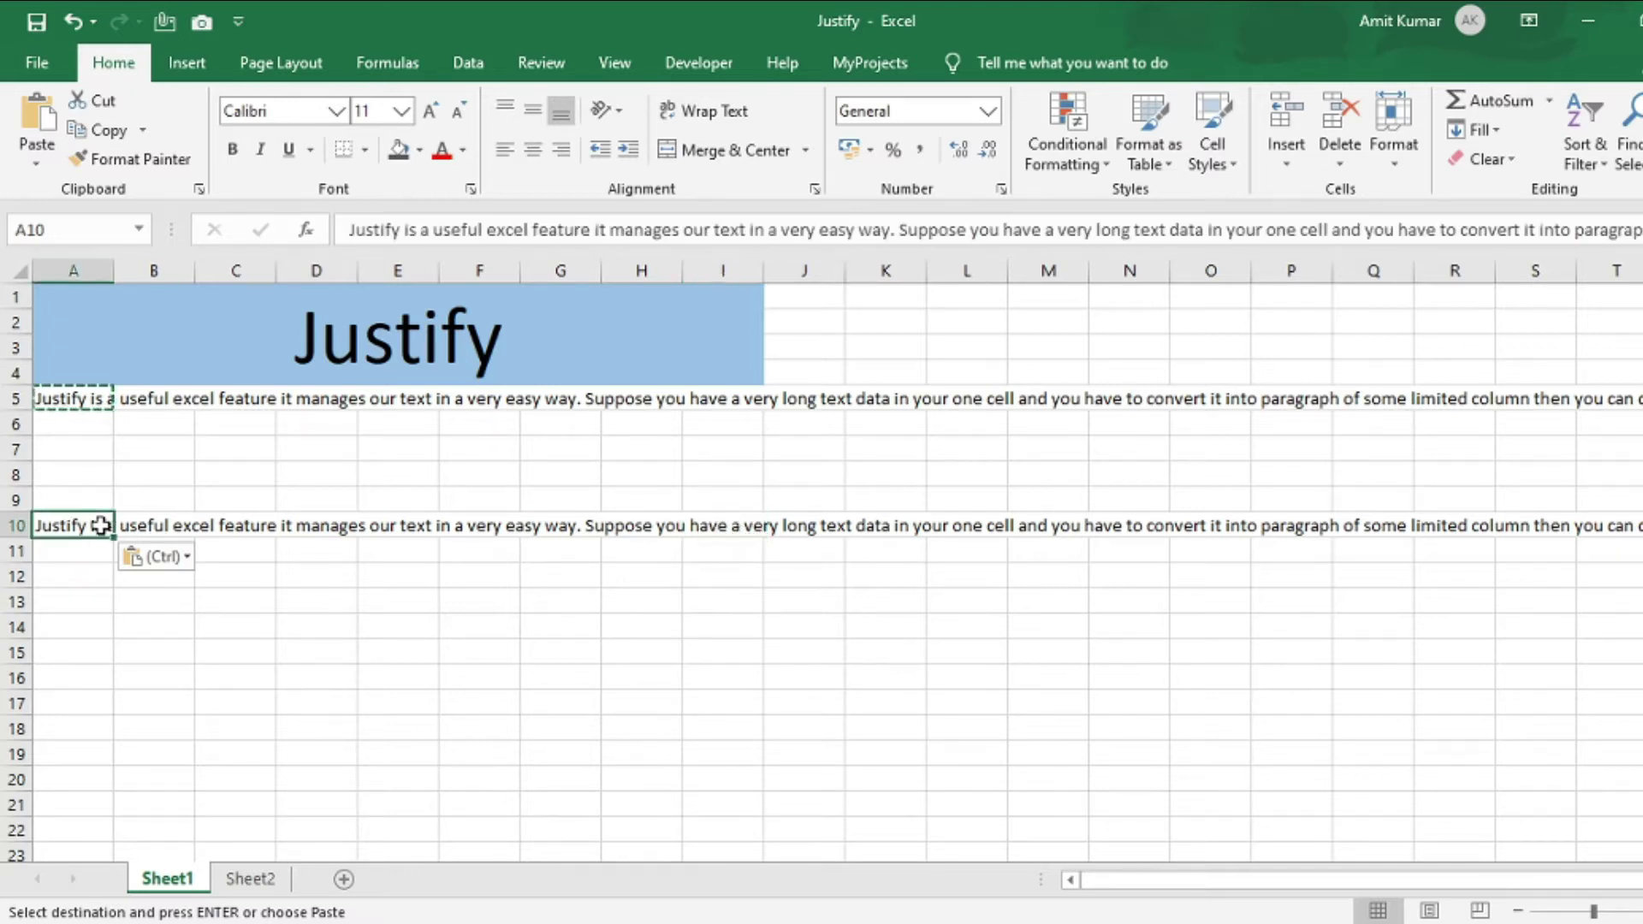
pyautogui.click(1048, 231)
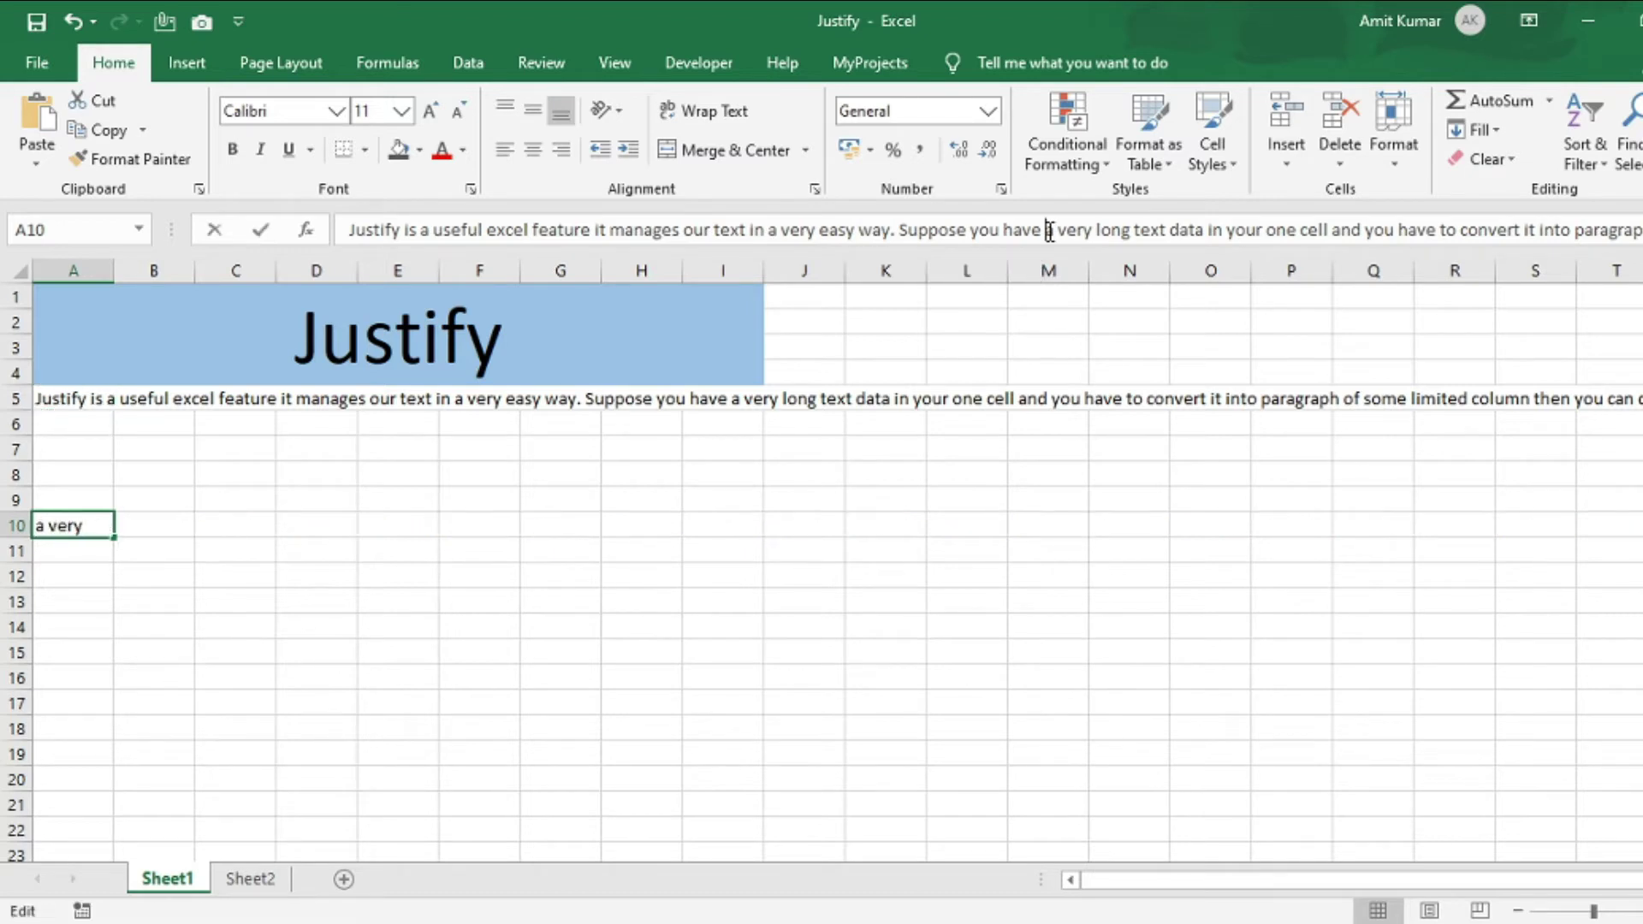
pyautogui.hotkey('ctrl', 'shift', 'End')
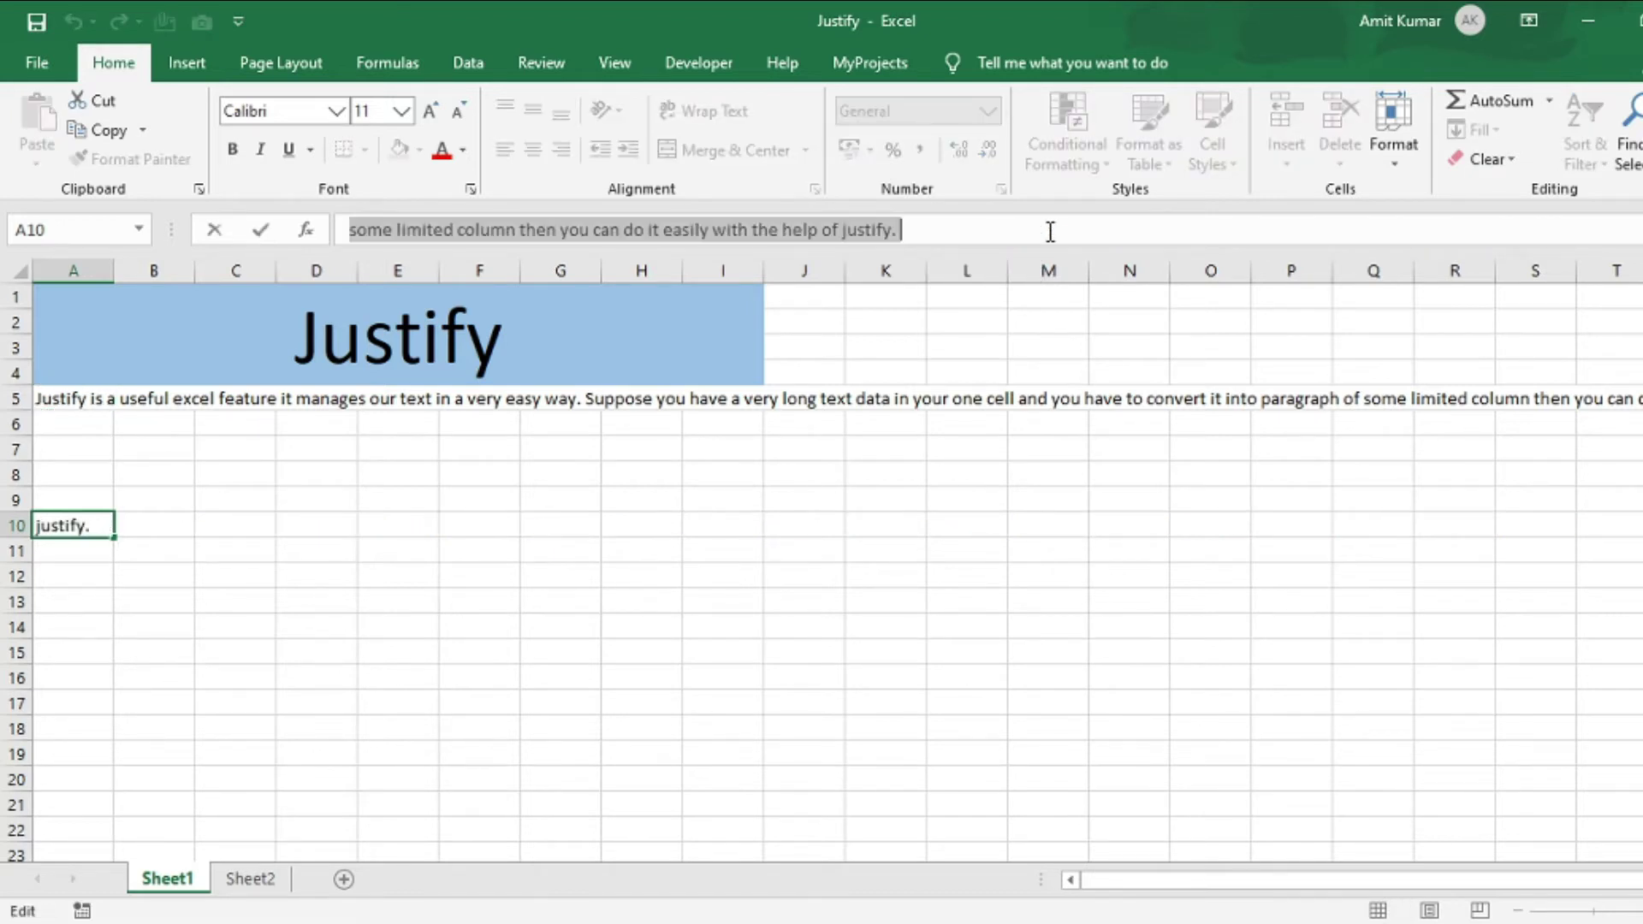
pyautogui.hotkey('ctrl', 'x')
pyautogui.press('Return')
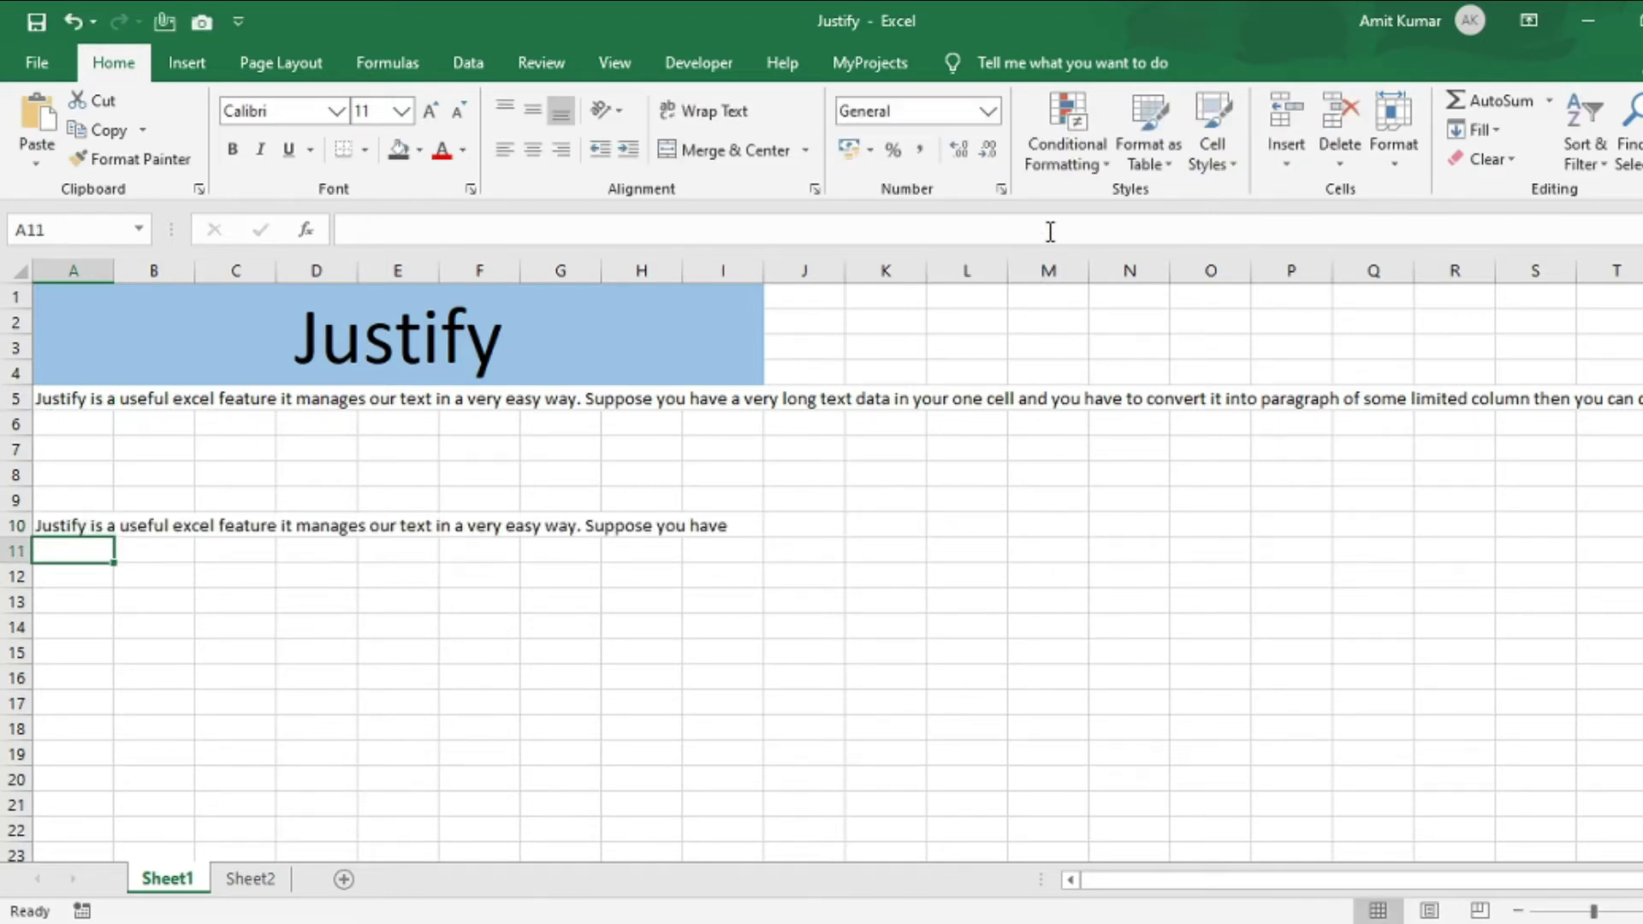
pyautogui.hotkey('ctrl', 'v')
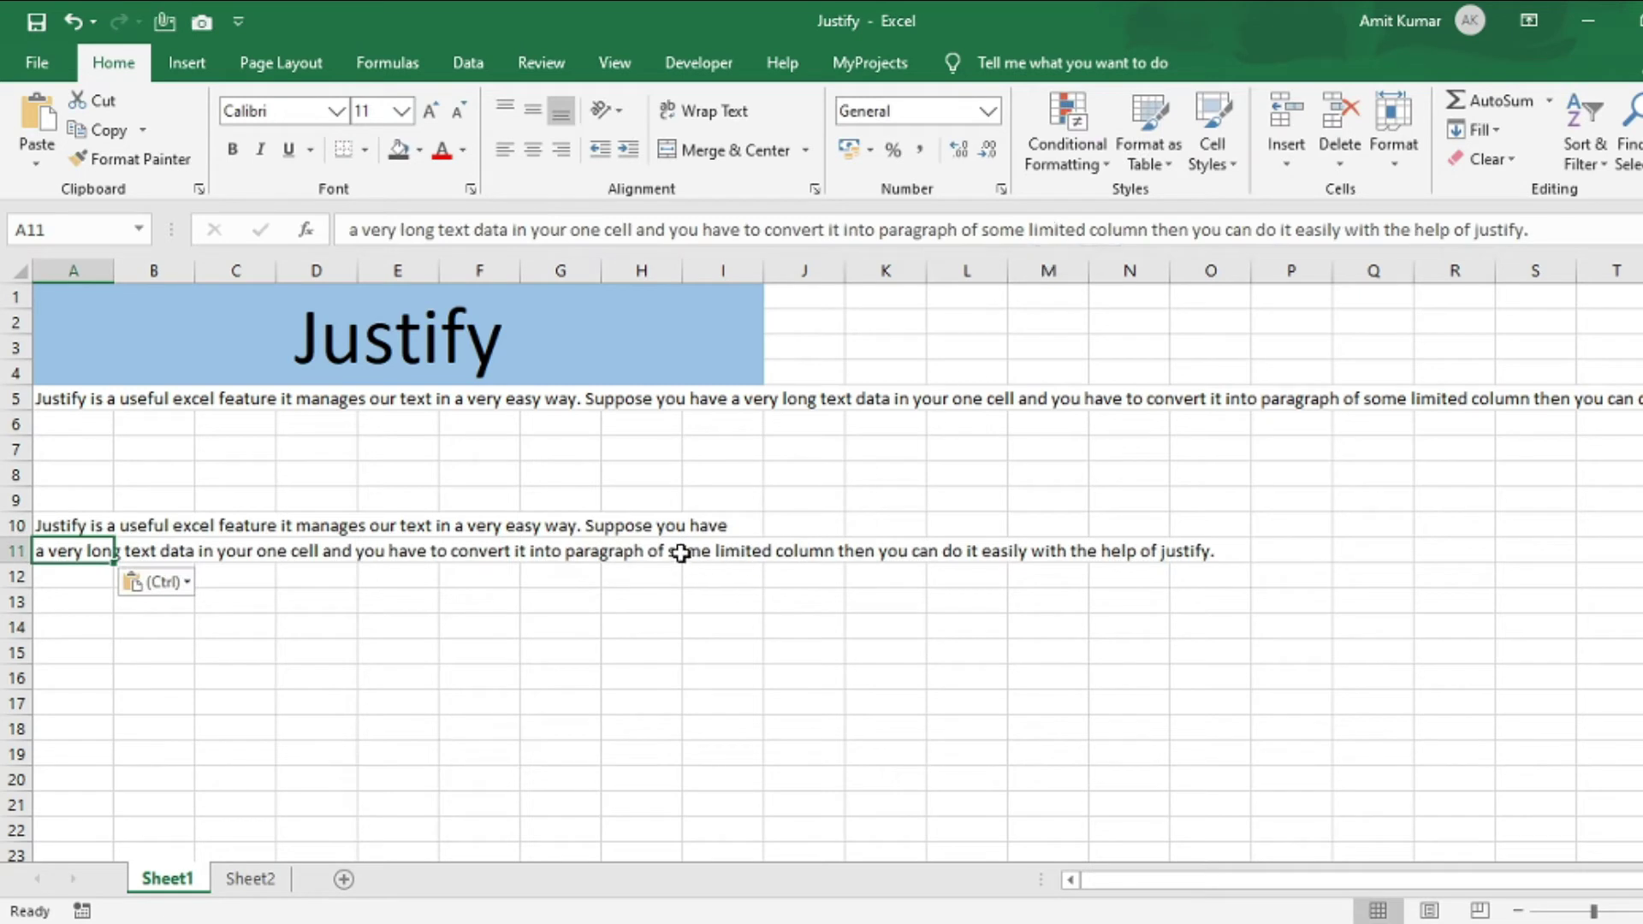
# Move the part of A11's text from "limited column" to the end into A12.
pyautogui.click(1031, 233)
pyautogui.hotkey('ctrl', 'shift', 'End')
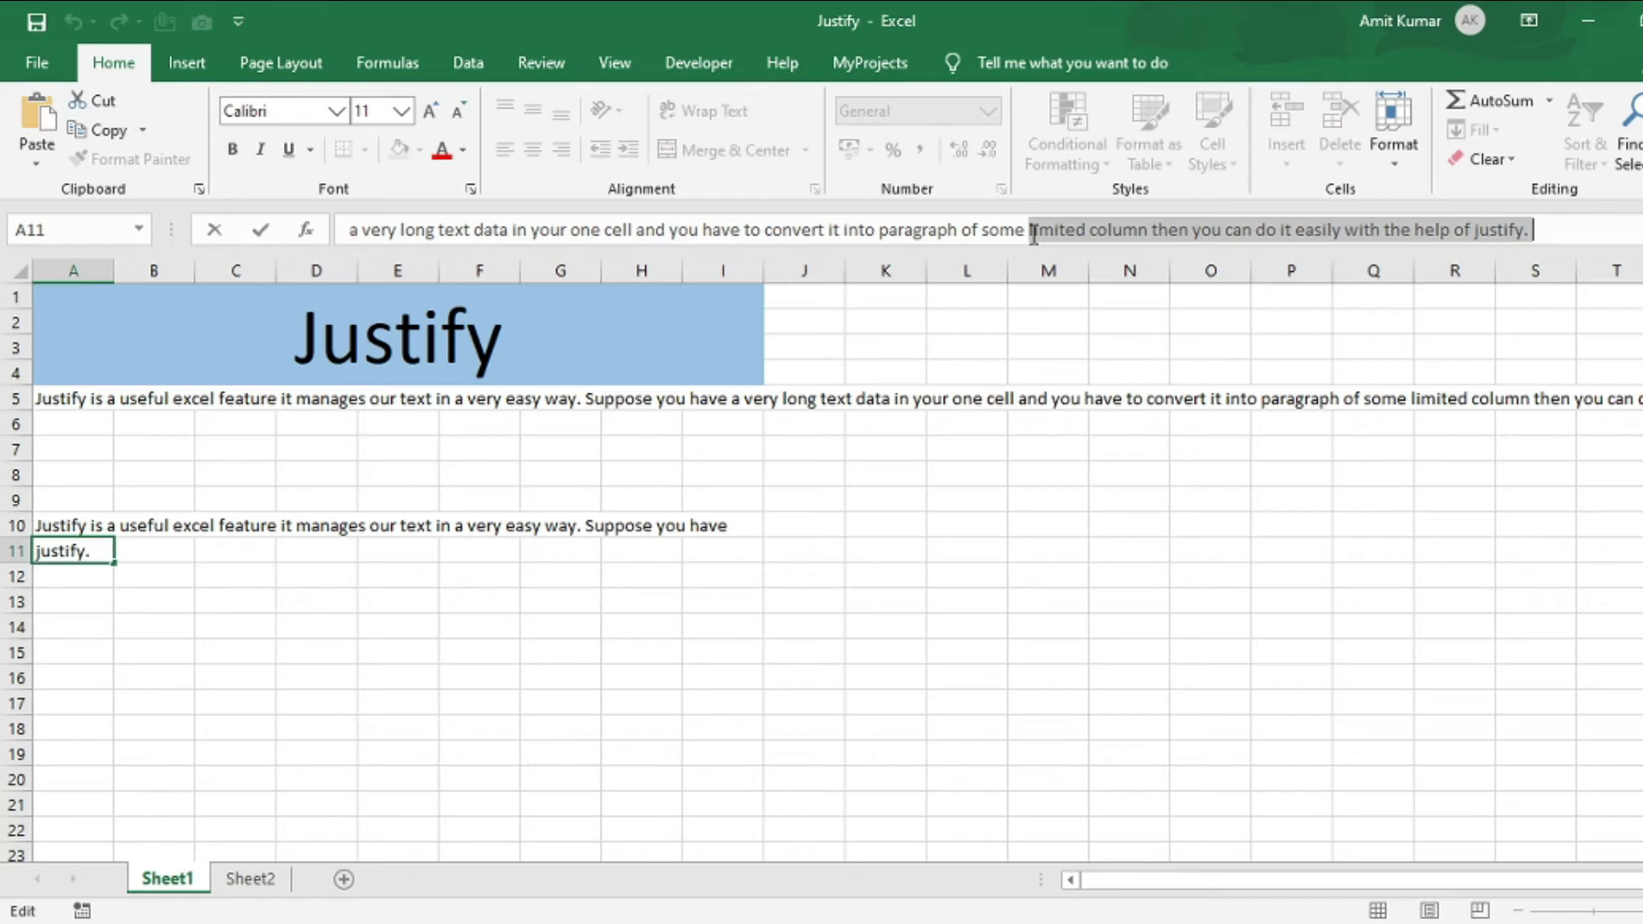
pyautogui.hotkey('ctrl', 'x')
pyautogui.press('Return')
pyautogui.hotkey('ctrl', 'v')
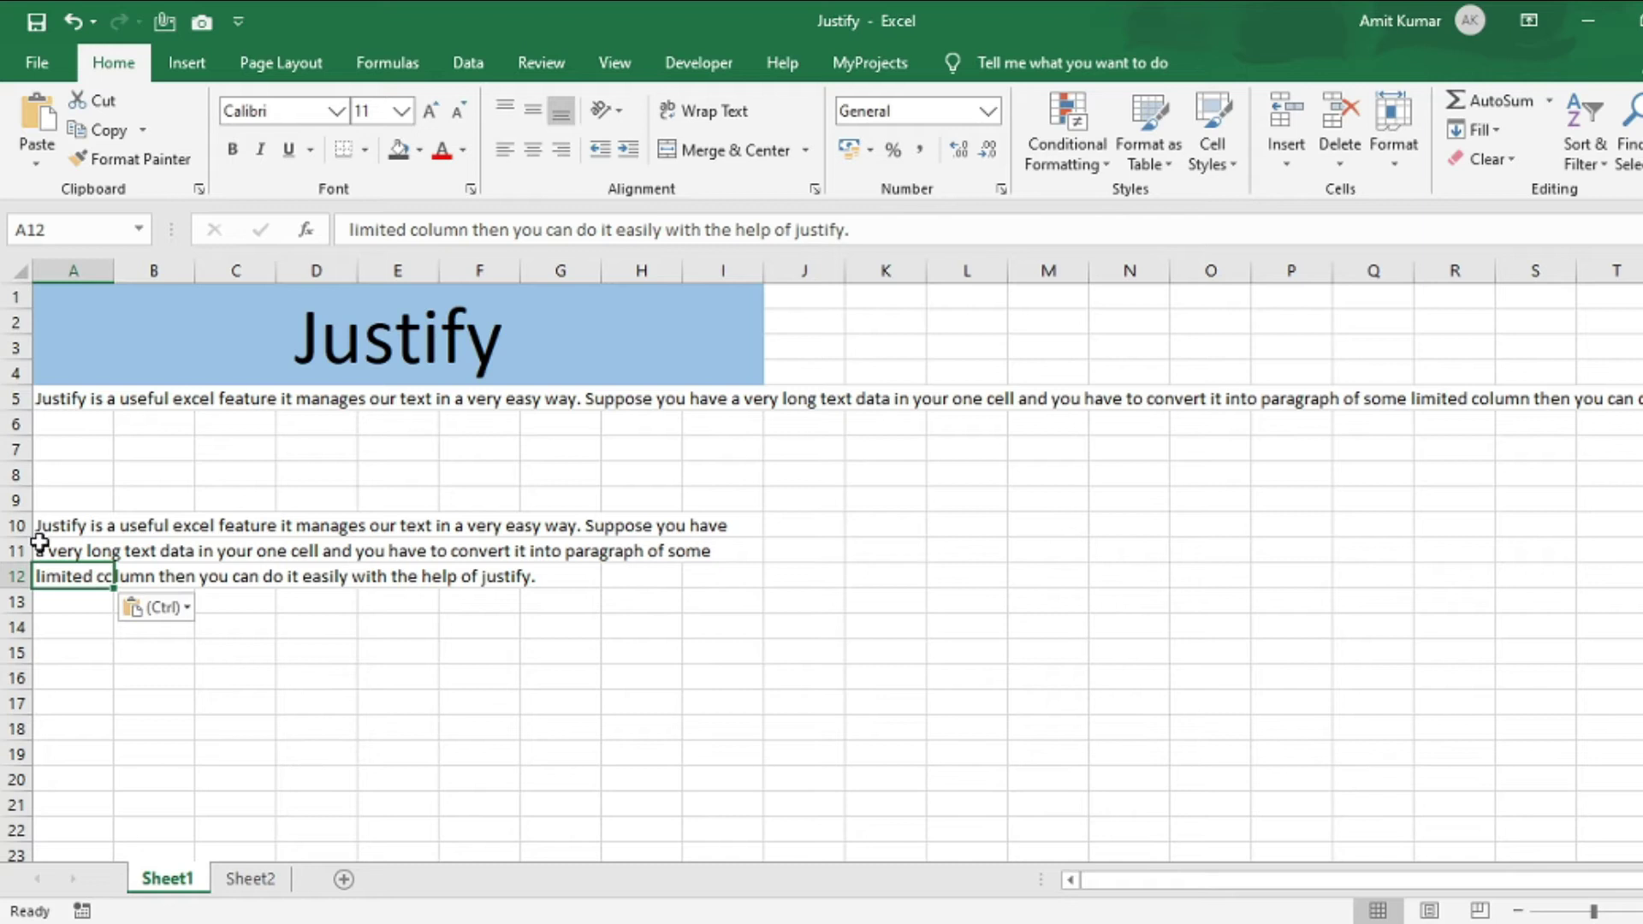
# Clear the manually split text lines from A10:A13.
pyautogui.hotkey('ctrl', 'z')
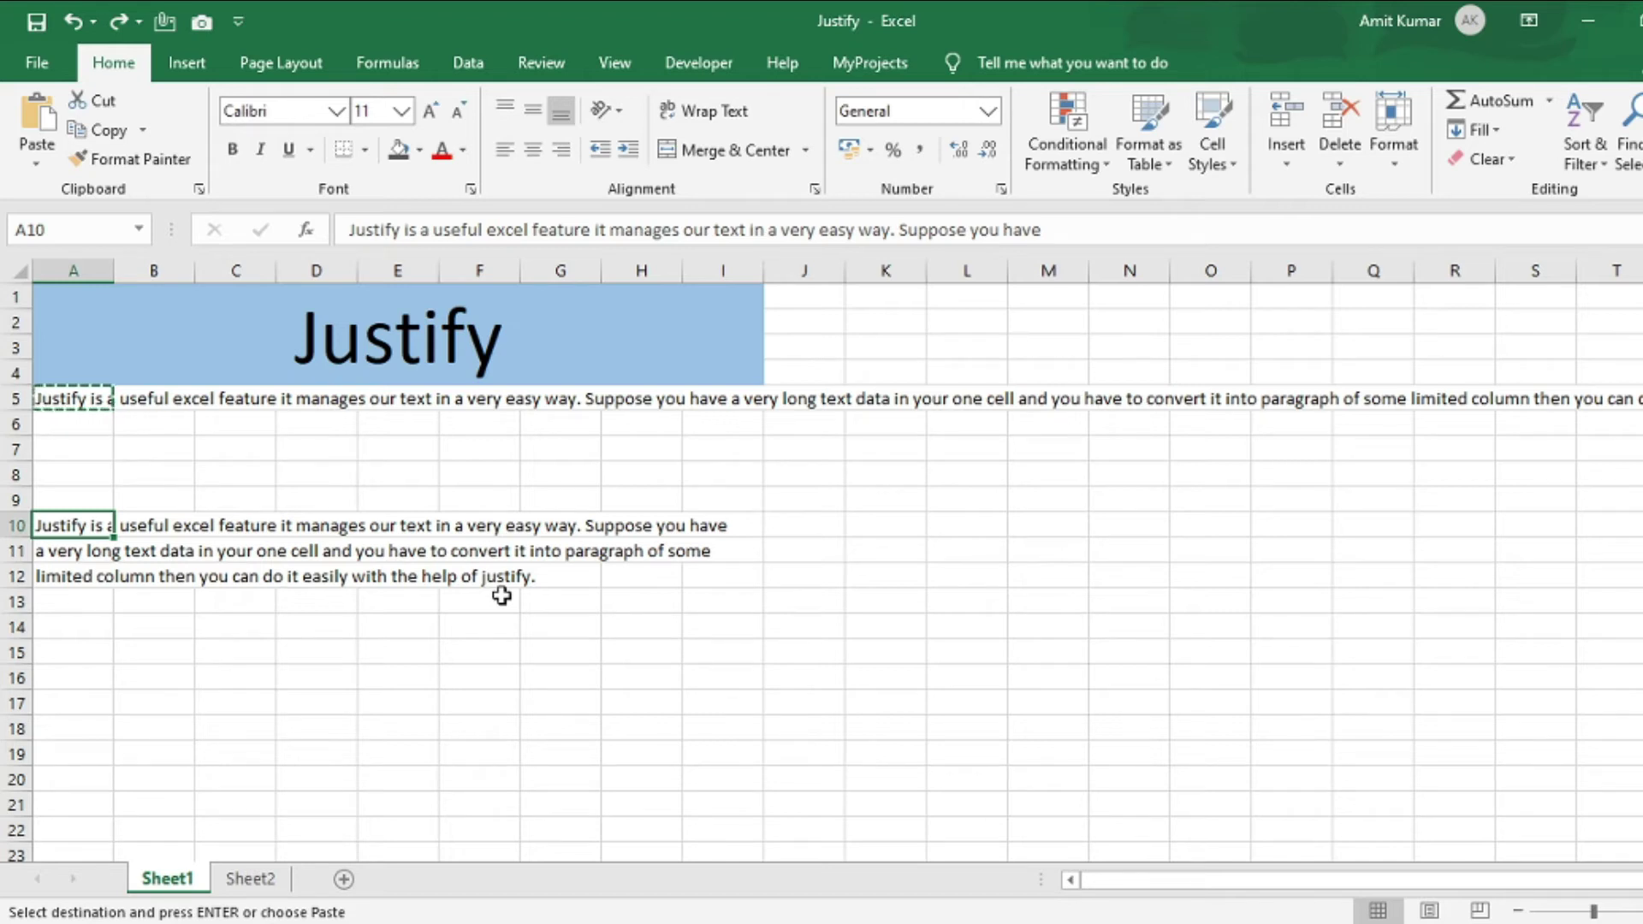
pyautogui.hotkey('shift', 'Down')
pyautogui.hotkey('shift', 'Down')
pyautogui.press('Delete')
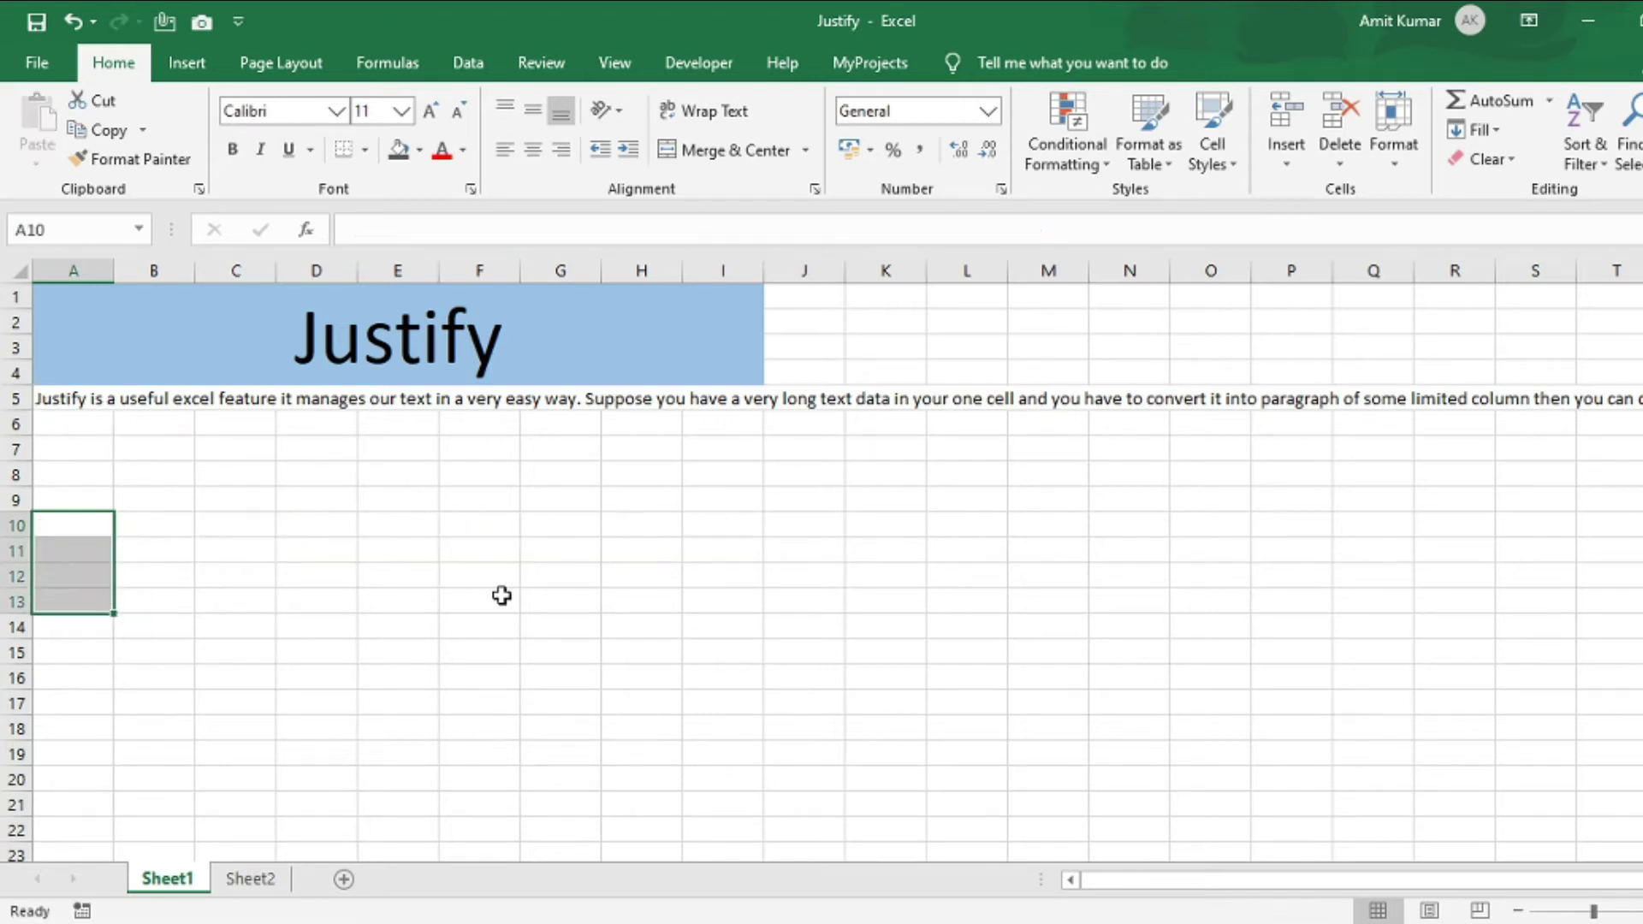
# Copy the full text from A5 into the emptied cell A10.
pyautogui.press('Up')
pyautogui.press('Up')
pyautogui.press('Up')
pyautogui.press('Up')
pyautogui.press('Up')
pyautogui.hotkey('ctrl', 'c')
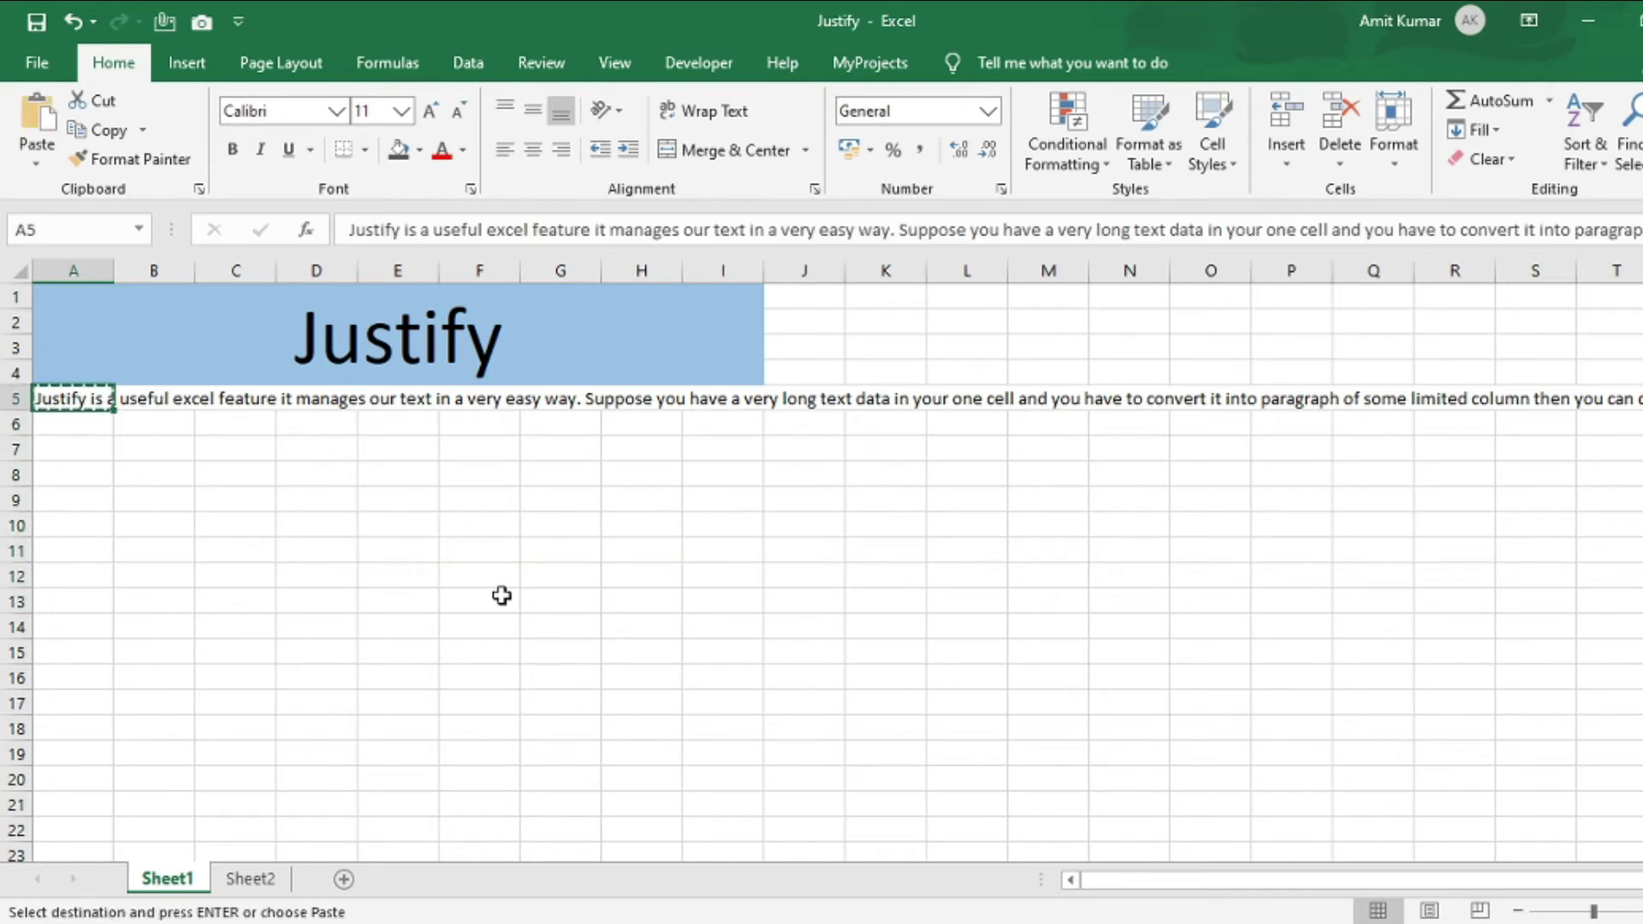
pyautogui.press('Down')
pyautogui.press('Down')
pyautogui.press('Down')
pyautogui.press('Down')
pyautogui.press('Down')
pyautogui.press('Down')
pyautogui.press('Up')
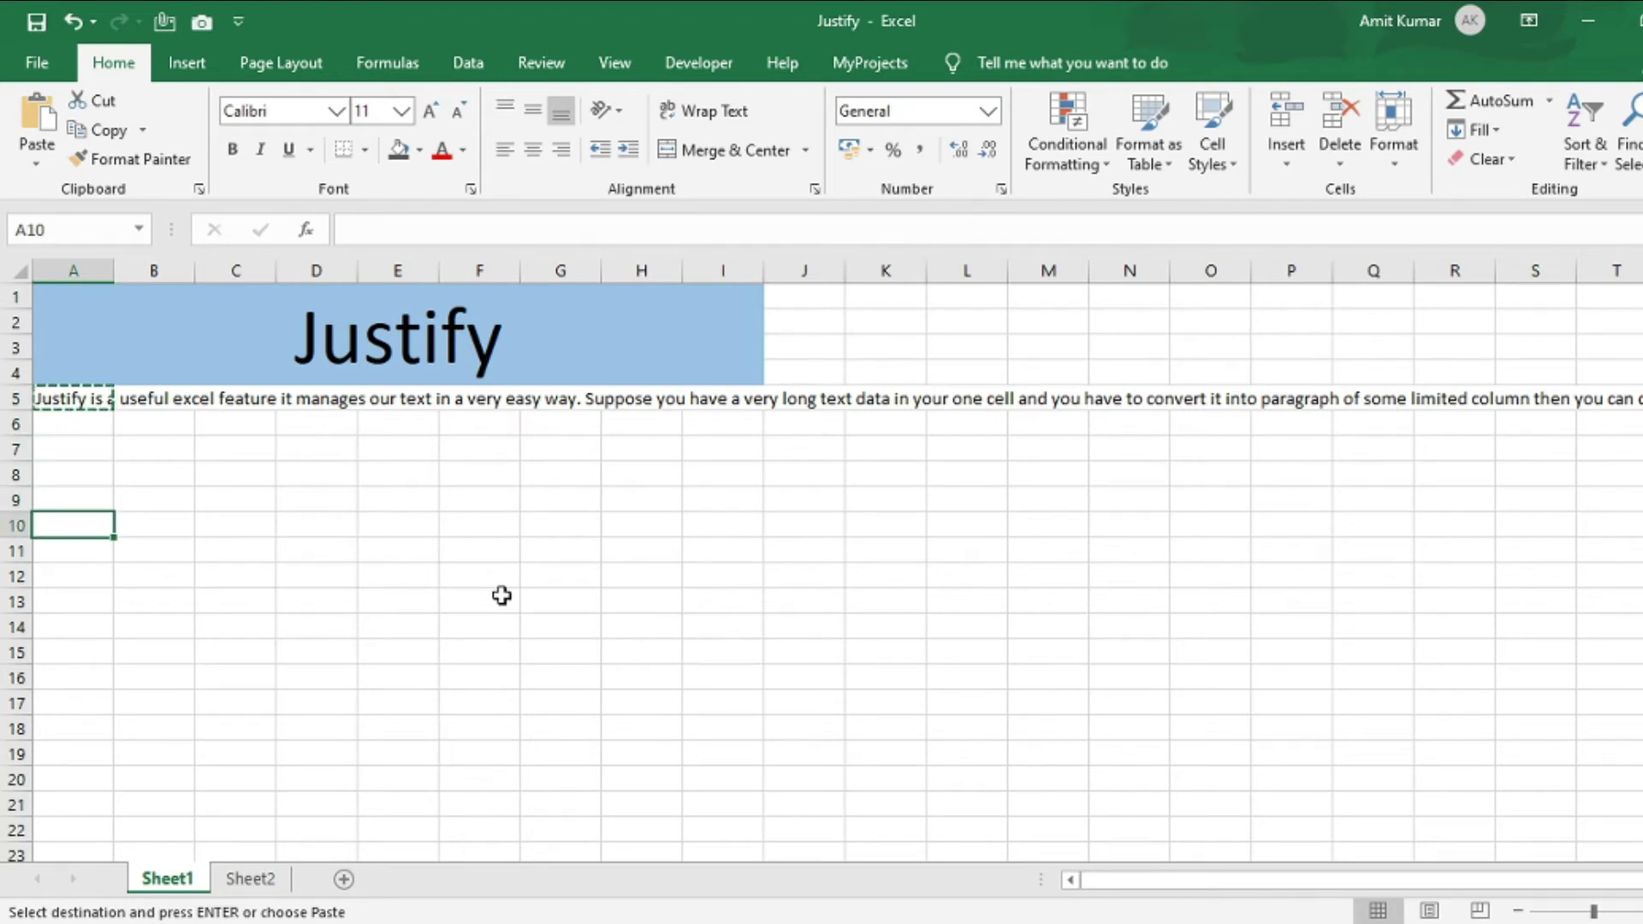
pyautogui.hotkey('ctrl', 'v')
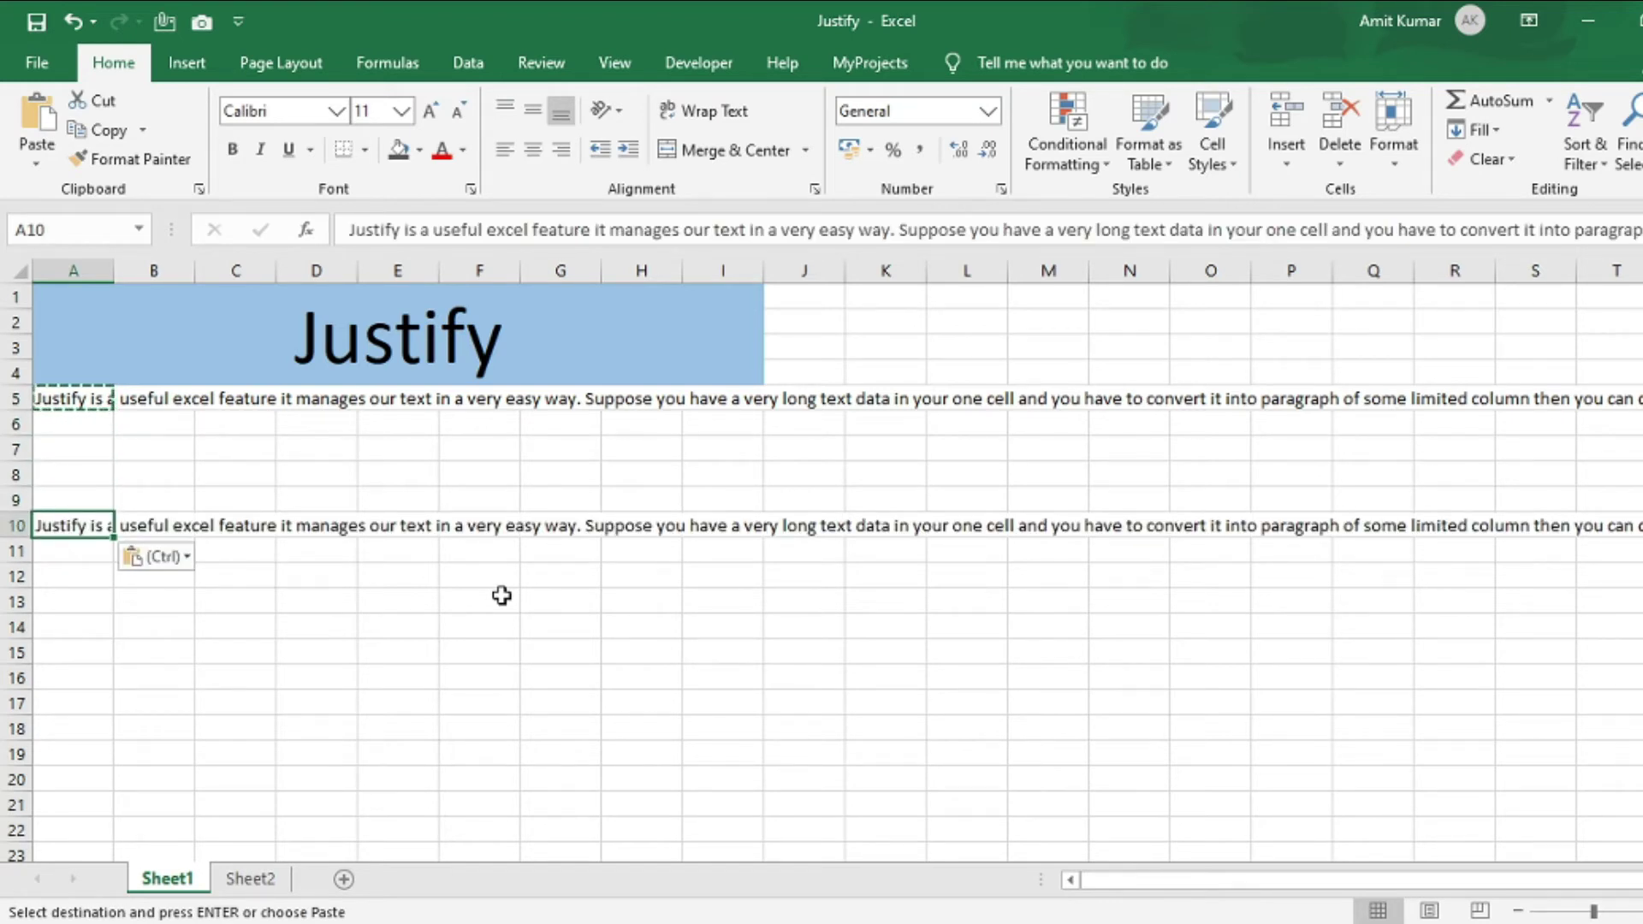
# Justify the text in A10 across the range A10:I15 with Fill Justify.
pyautogui.hotkey('shift', 'Right')
pyautogui.hotkey('shift', 'Right')
pyautogui.hotkey('shift', 'Right')
pyautogui.hotkey('shift', 'Right')
pyautogui.hotkey('shift', 'Right')
pyautogui.hotkey('shift', 'Right')
pyautogui.hotkey('shift', 'Right')
pyautogui.hotkey('shift', 'Right')
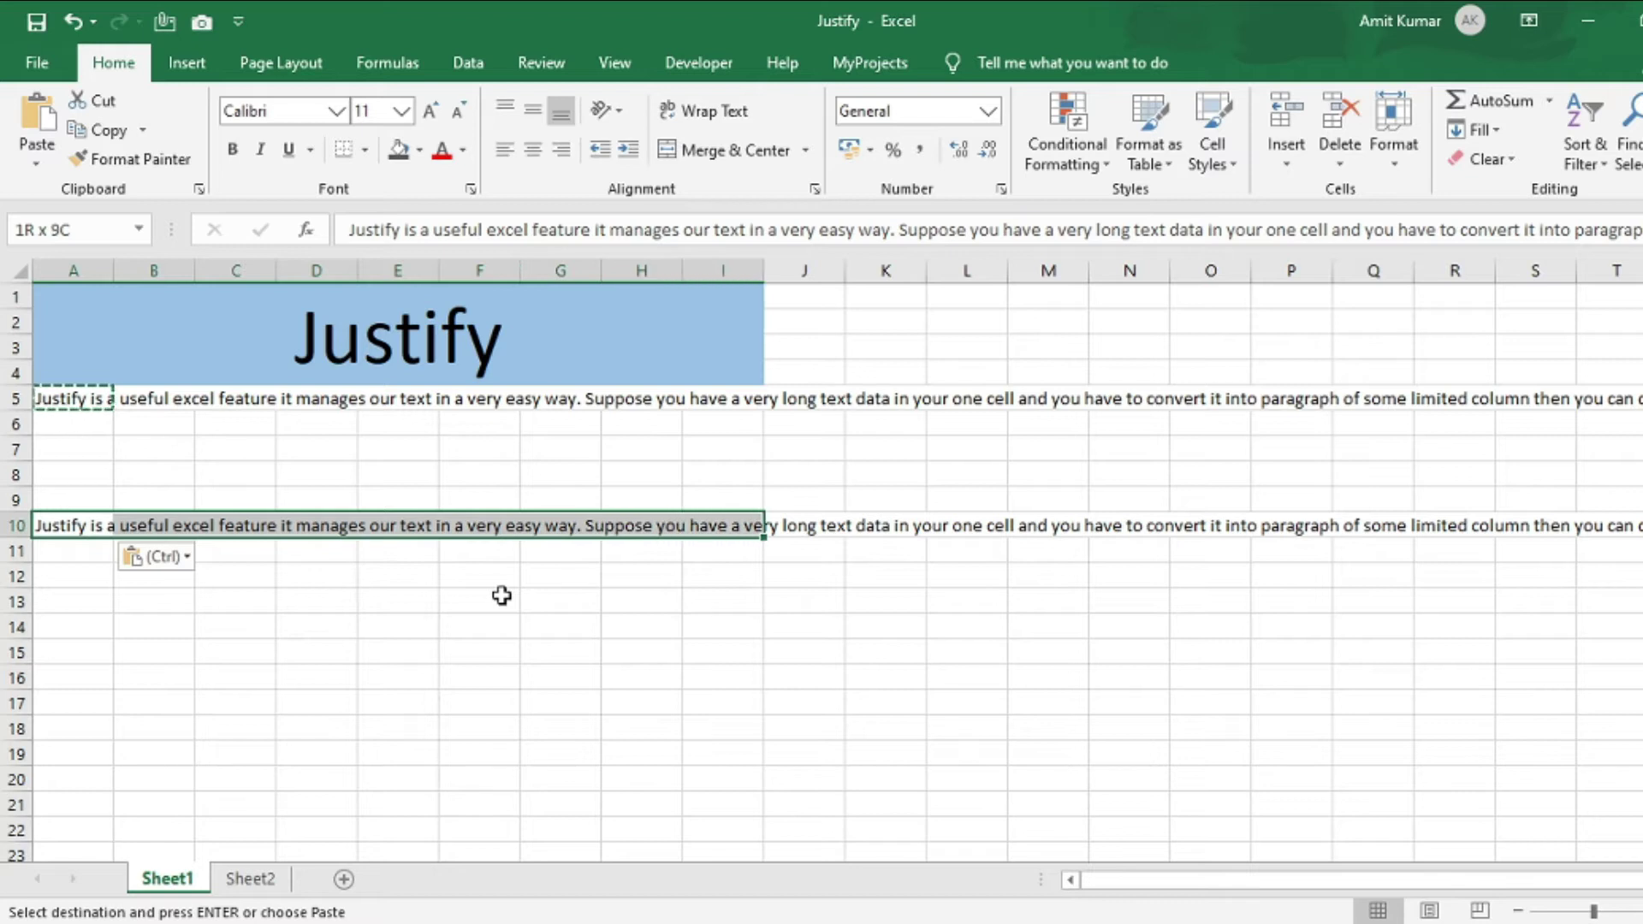
pyautogui.hotkey('shift', 'Down')
pyautogui.hotkey('shift', 'Down')
pyautogui.hotkey('shift', 'Down')
pyautogui.hotkey('shift', 'Down')
pyautogui.hotkey('shift', 'Down')
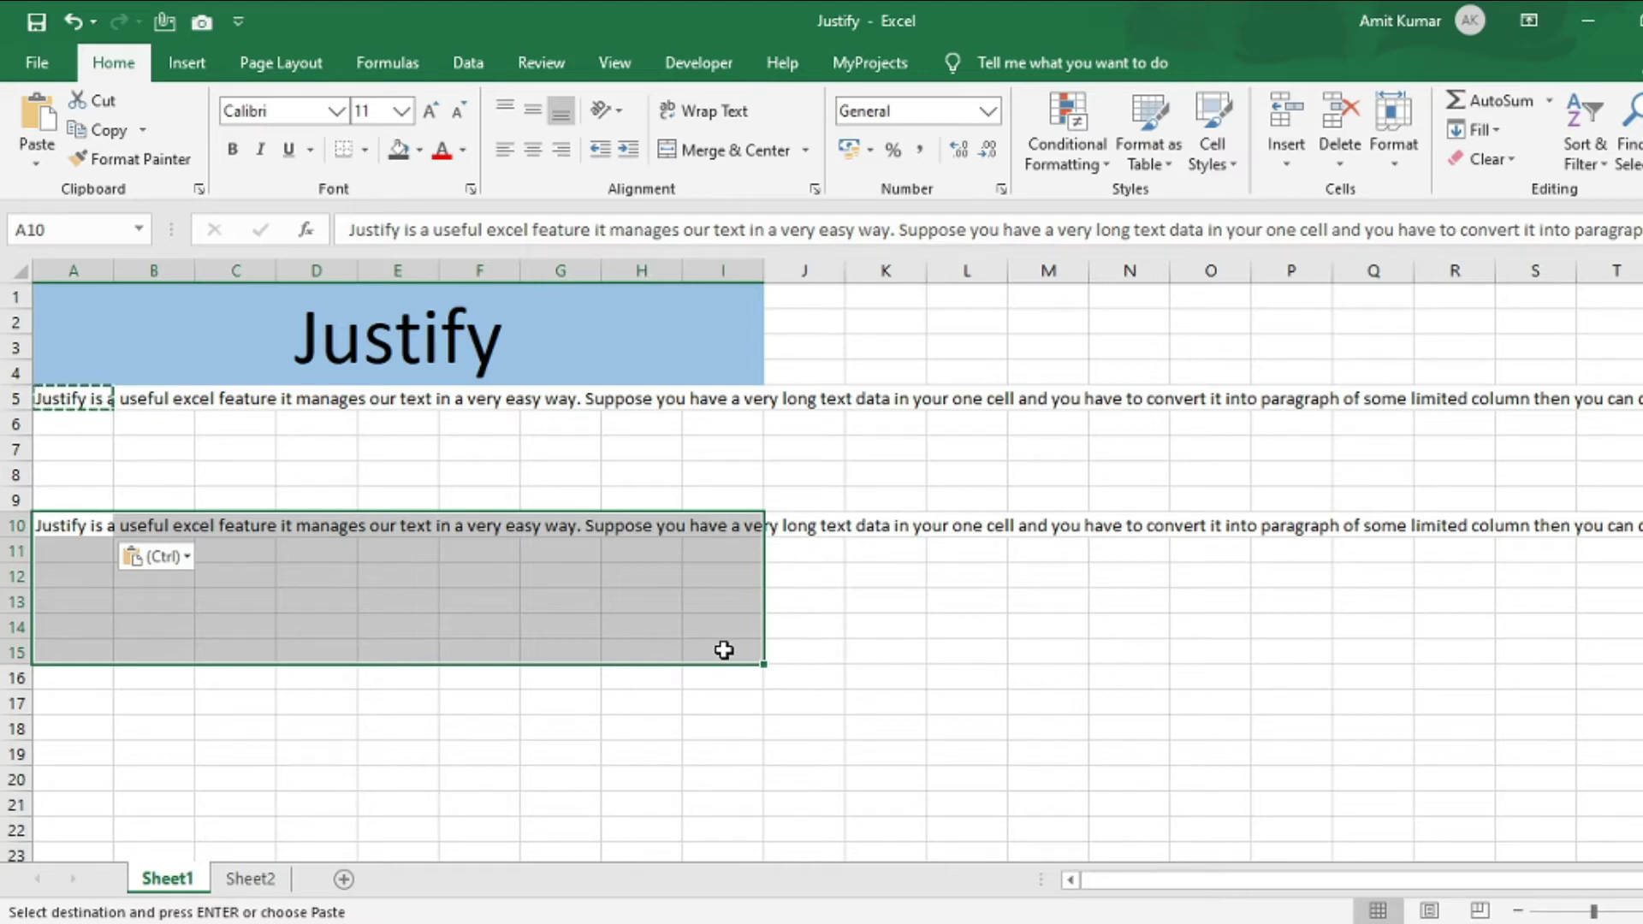
pyautogui.click(1478, 130)
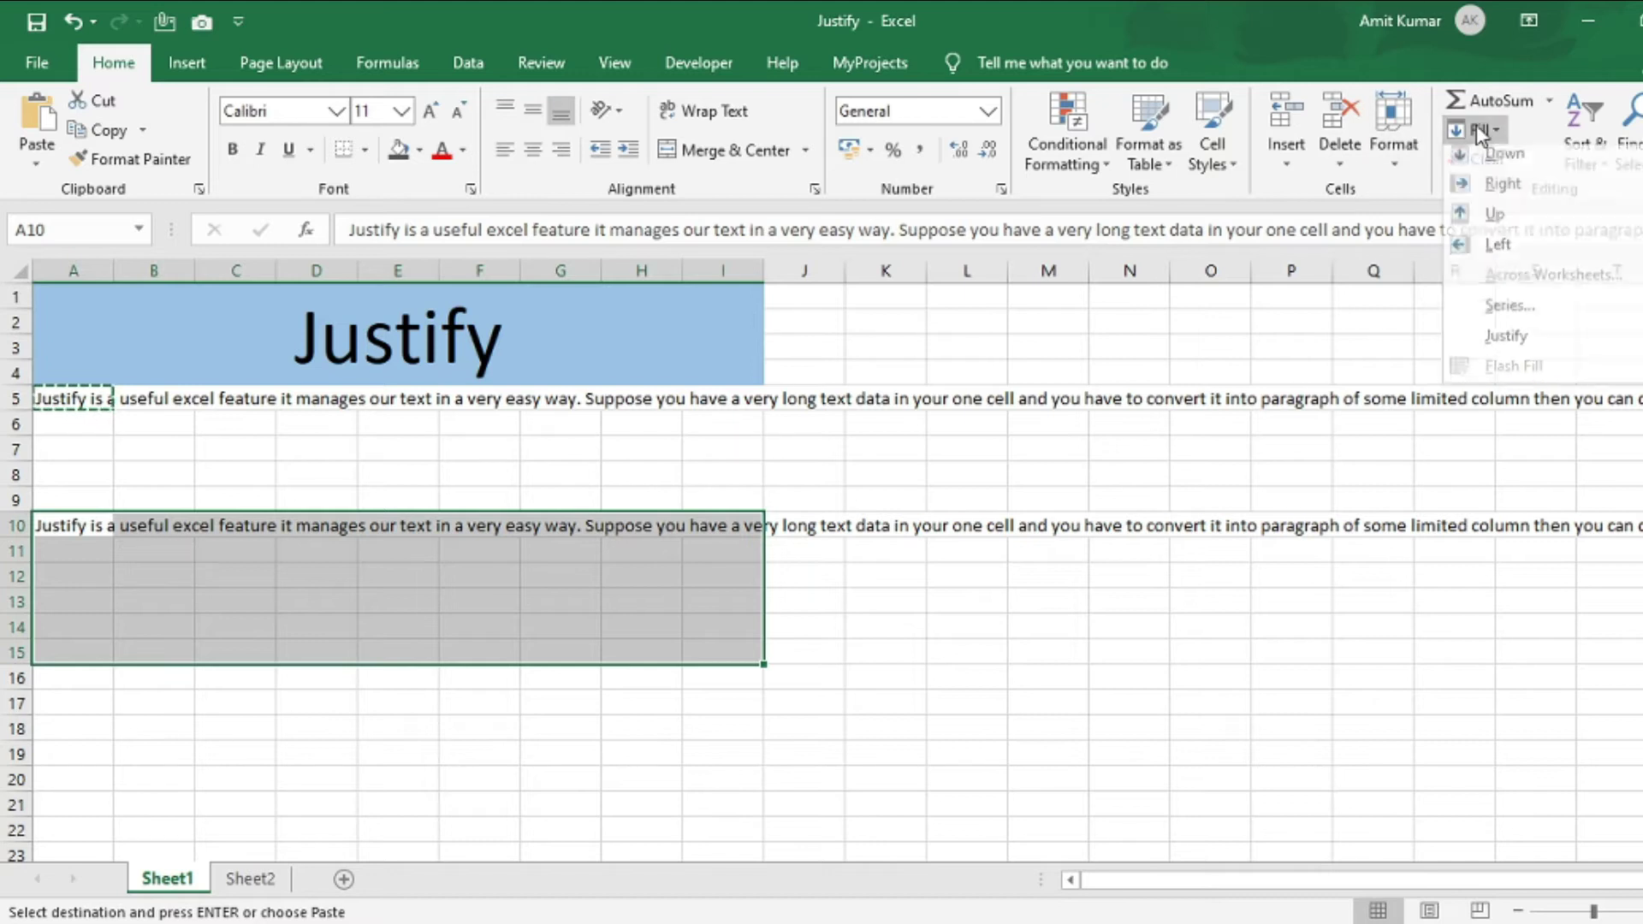
pyautogui.click(1549, 337)
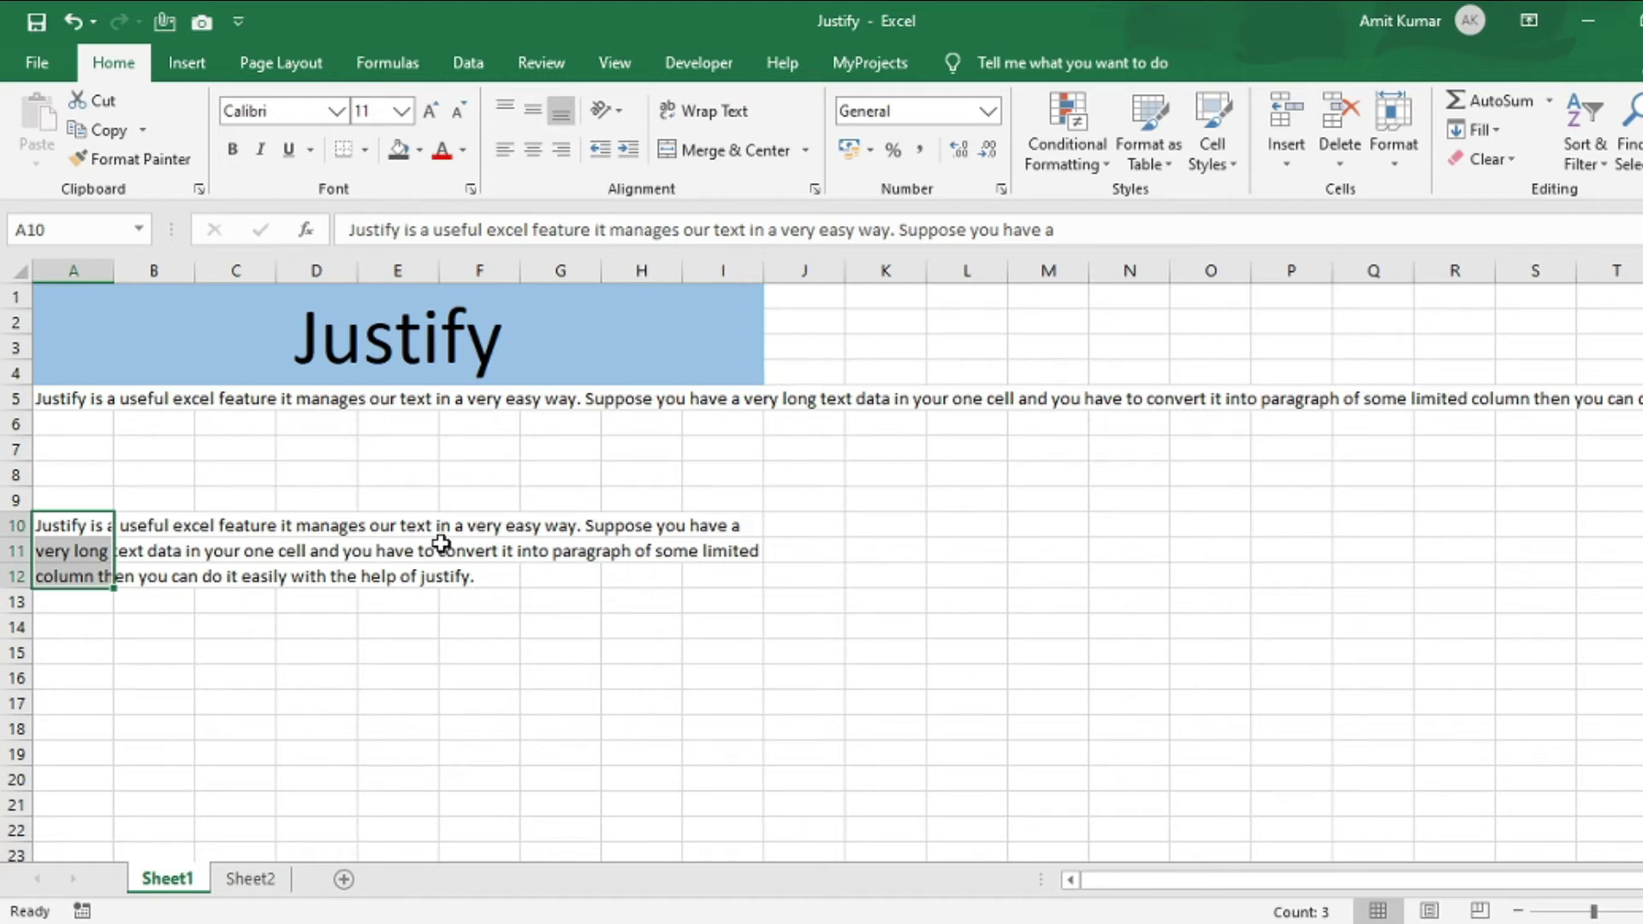
pyautogui.click(744, 526)
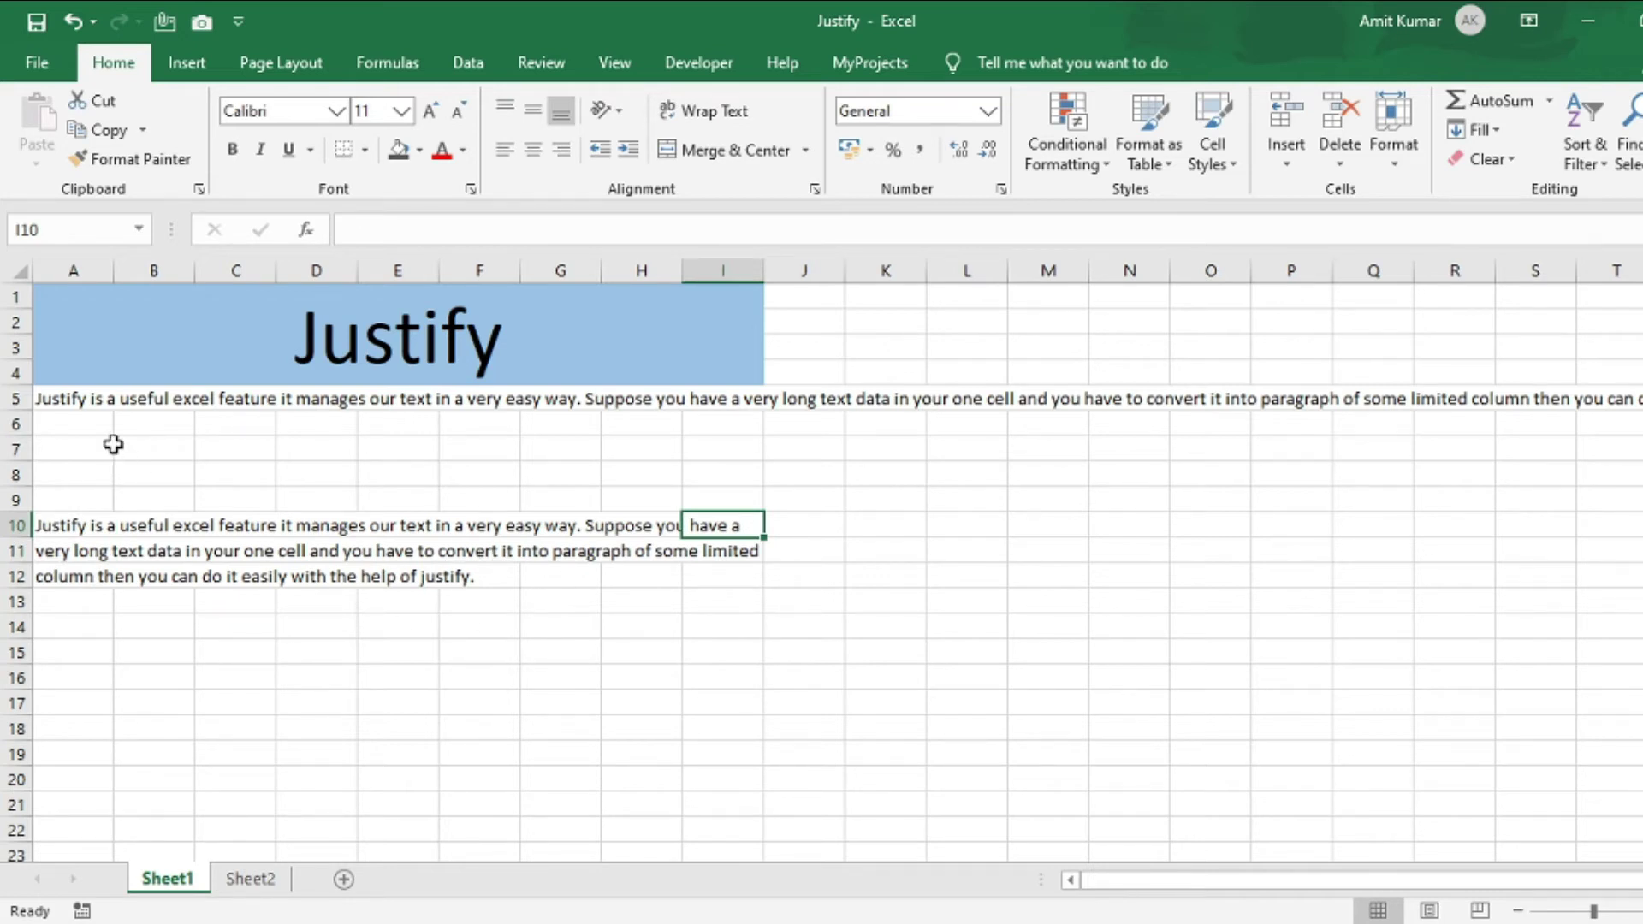
# Copy the long text from A5 into A16.
pyautogui.click(64, 396)
pyautogui.hotkey('ctrl', 'c')
pyautogui.click(62, 677)
pyautogui.hotkey('ctrl', 'v')
# Justify the text in A16 across A16:L16 with Fill Justify, allowing it to extend below the selected range.
pyautogui.hotkey('shift', 'Right')
pyautogui.hotkey('shift', 'Right')
pyautogui.hotkey('shift', 'Right')
pyautogui.hotkey('shift', 'Right')
pyautogui.hotkey('shift', 'Right')
pyautogui.hotkey('shift', 'Right')
pyautogui.hotkey('shift', 'Right')
pyautogui.hotkey('shift', 'Right')
pyautogui.hotkey('shift', 'Right')
pyautogui.hotkey('shift', 'Right')
pyautogui.hotkey('shift', 'Right')
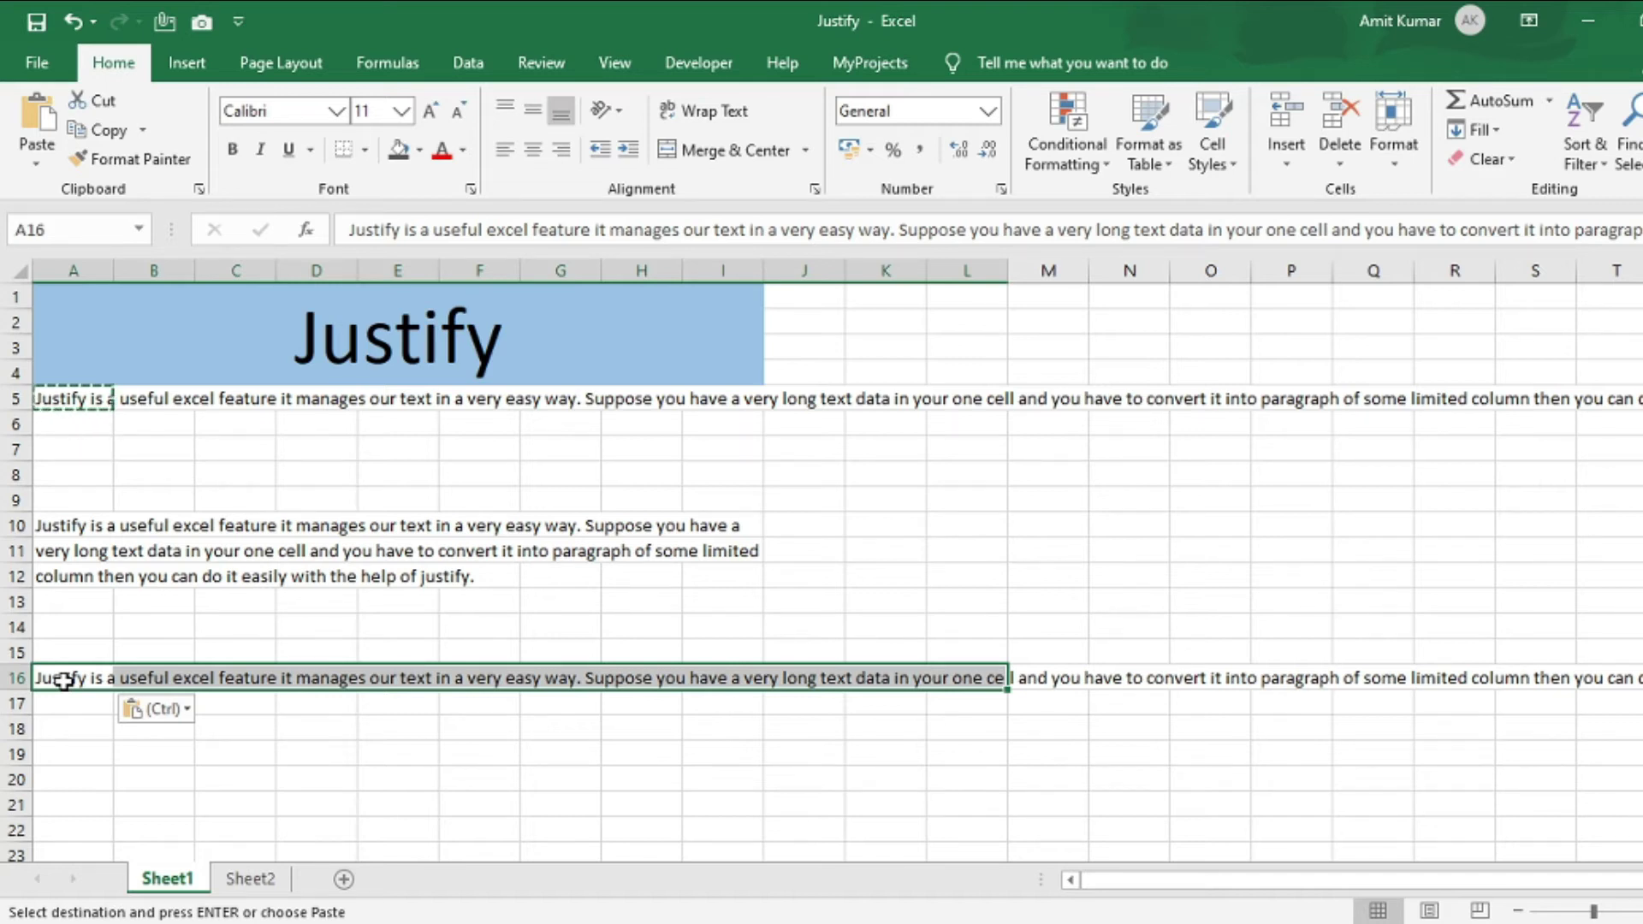
pyautogui.hotkey('shift', 'Down')
pyautogui.hotkey('shift', 'Down')
pyautogui.hotkey('shift', 'Down')
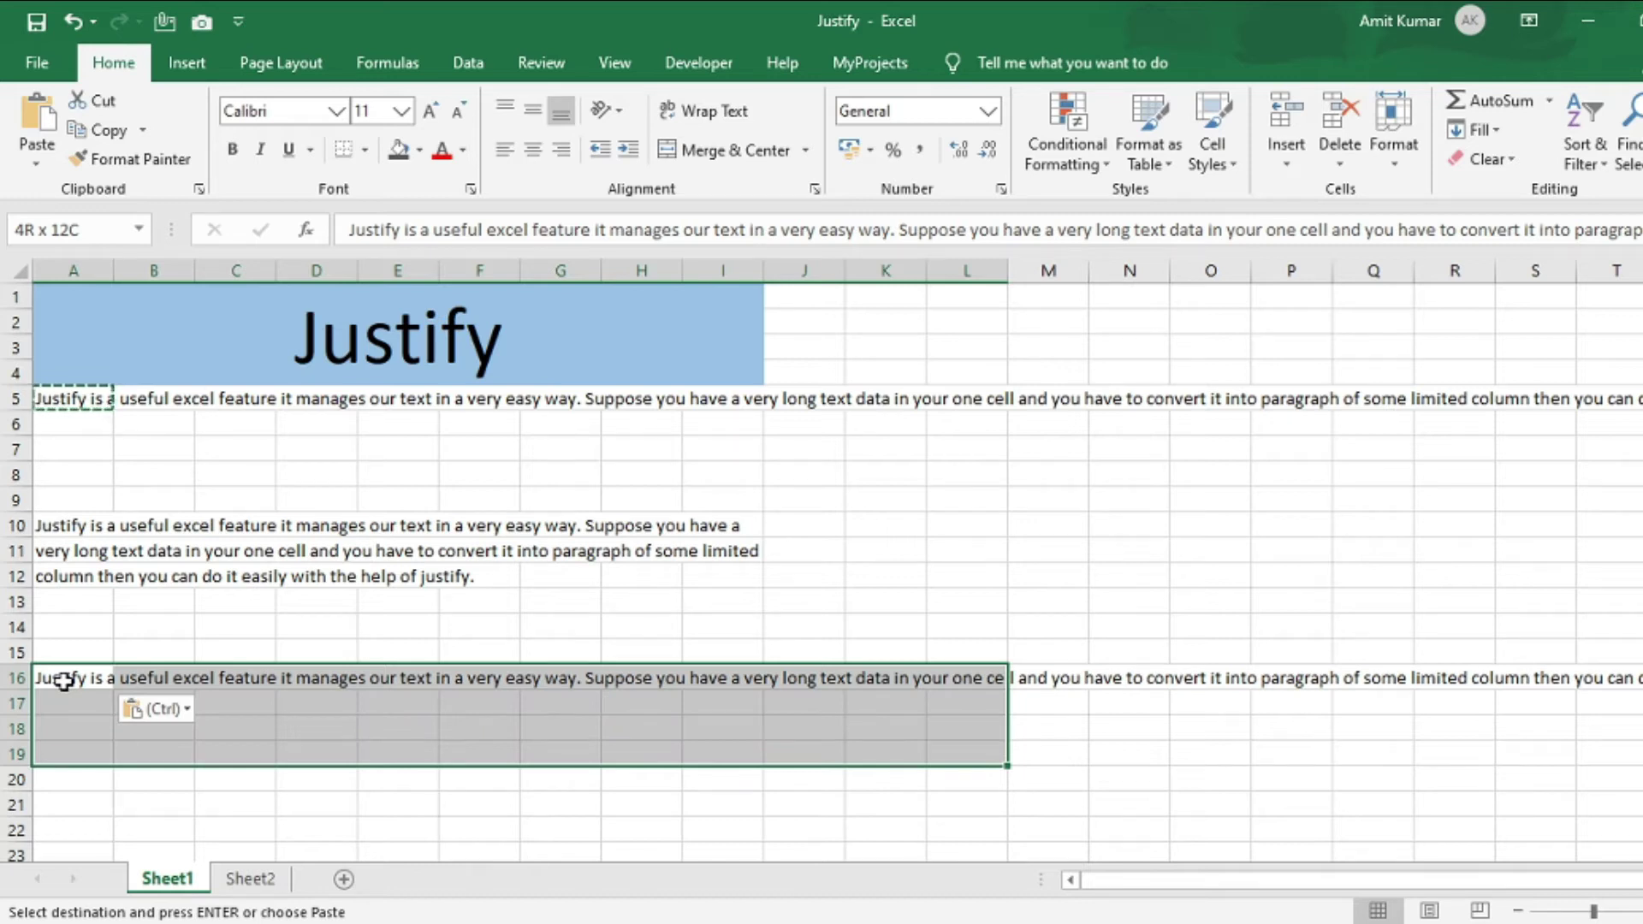
pyautogui.hotkey('shift', 'Up')
pyautogui.hotkey('shift', 'Up')
pyautogui.hotkey('shift', 'Up')
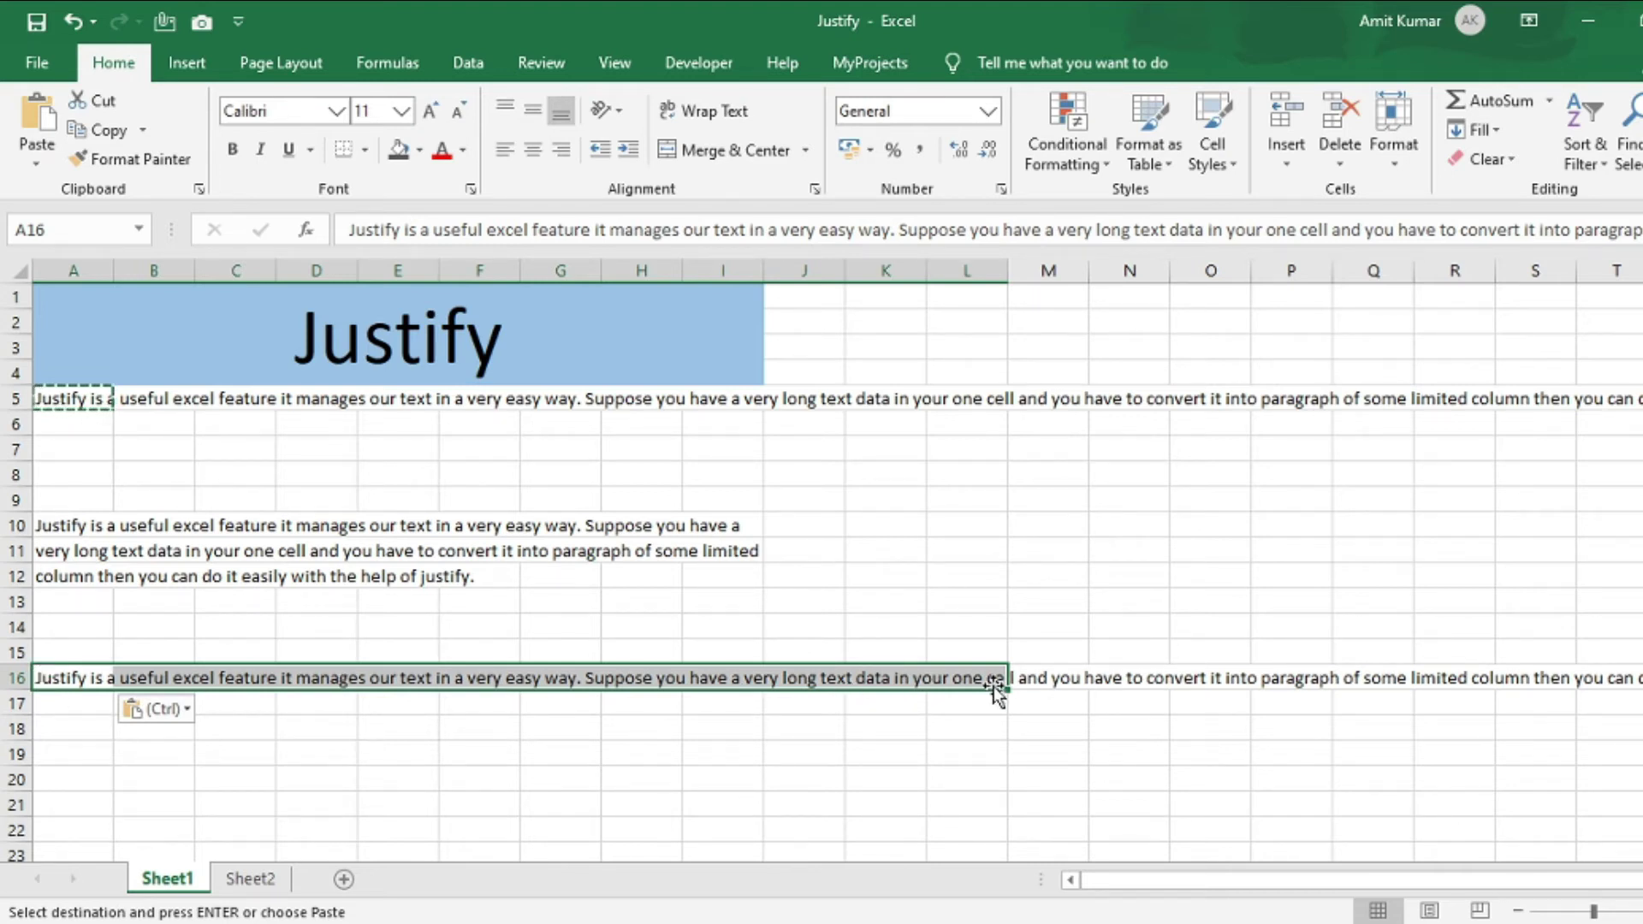
pyautogui.click(1498, 131)
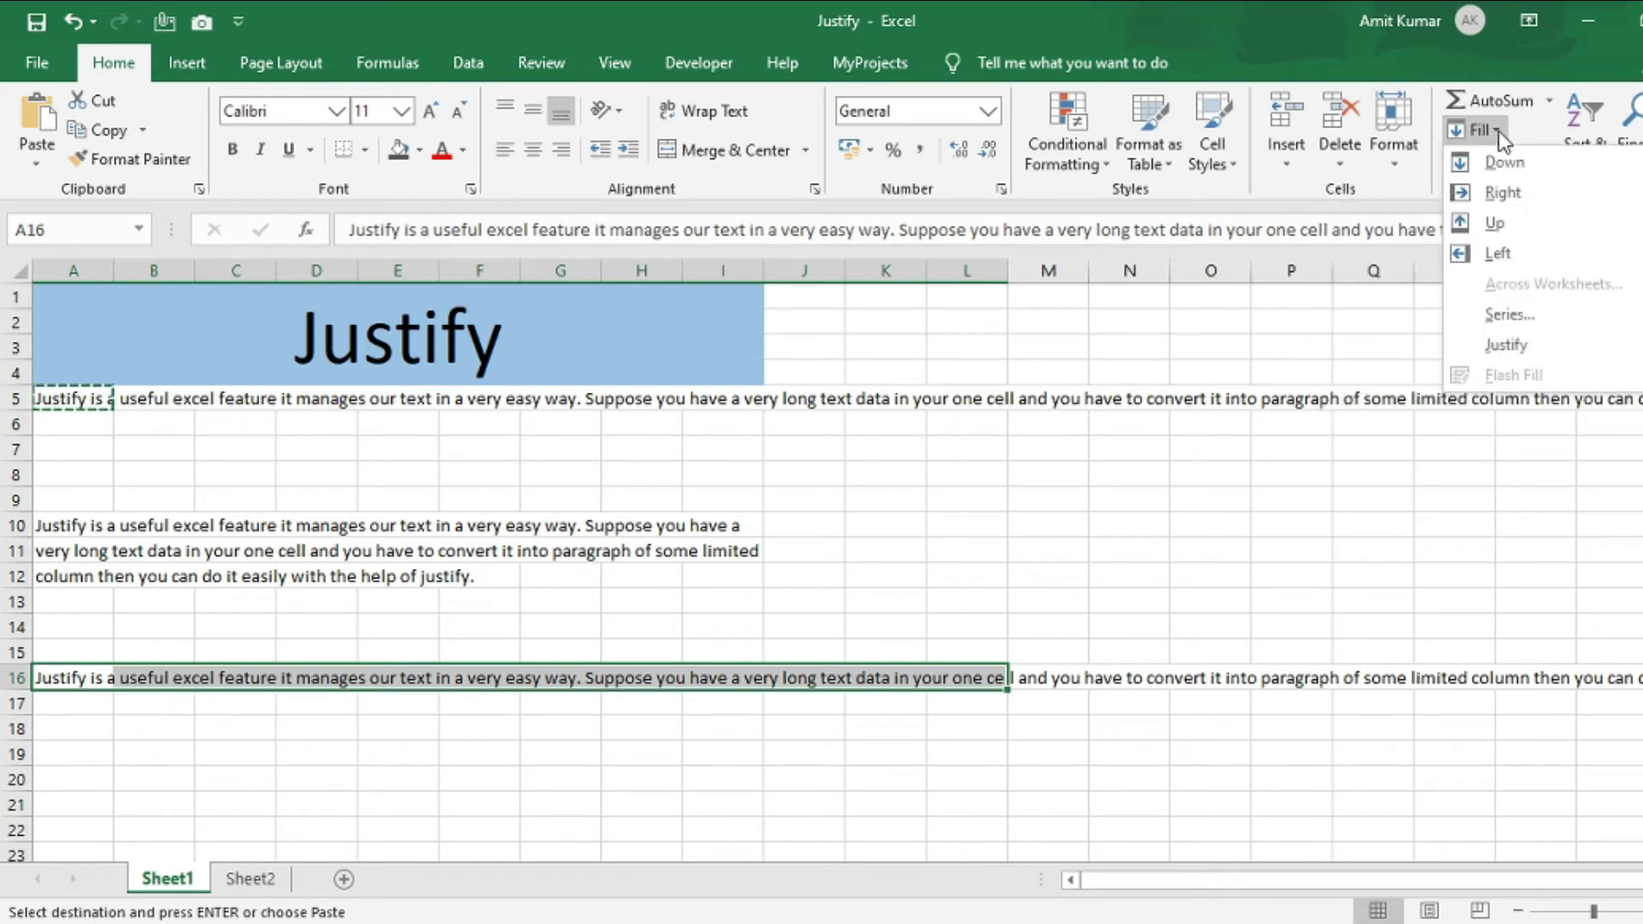
pyautogui.click(1508, 345)
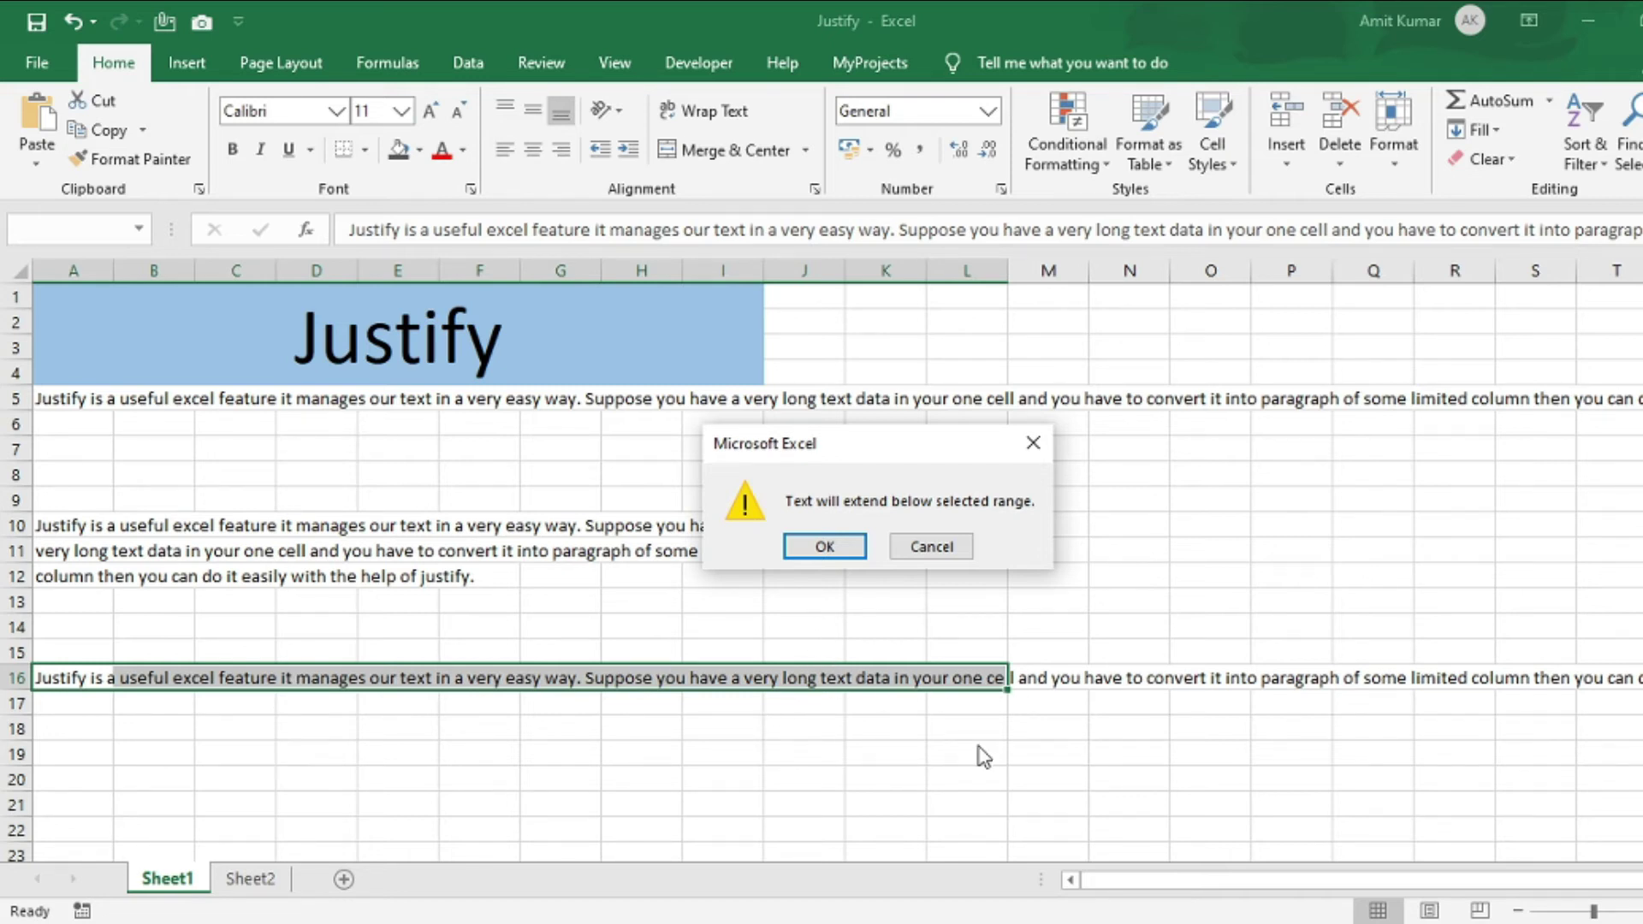
pyautogui.click(827, 548)
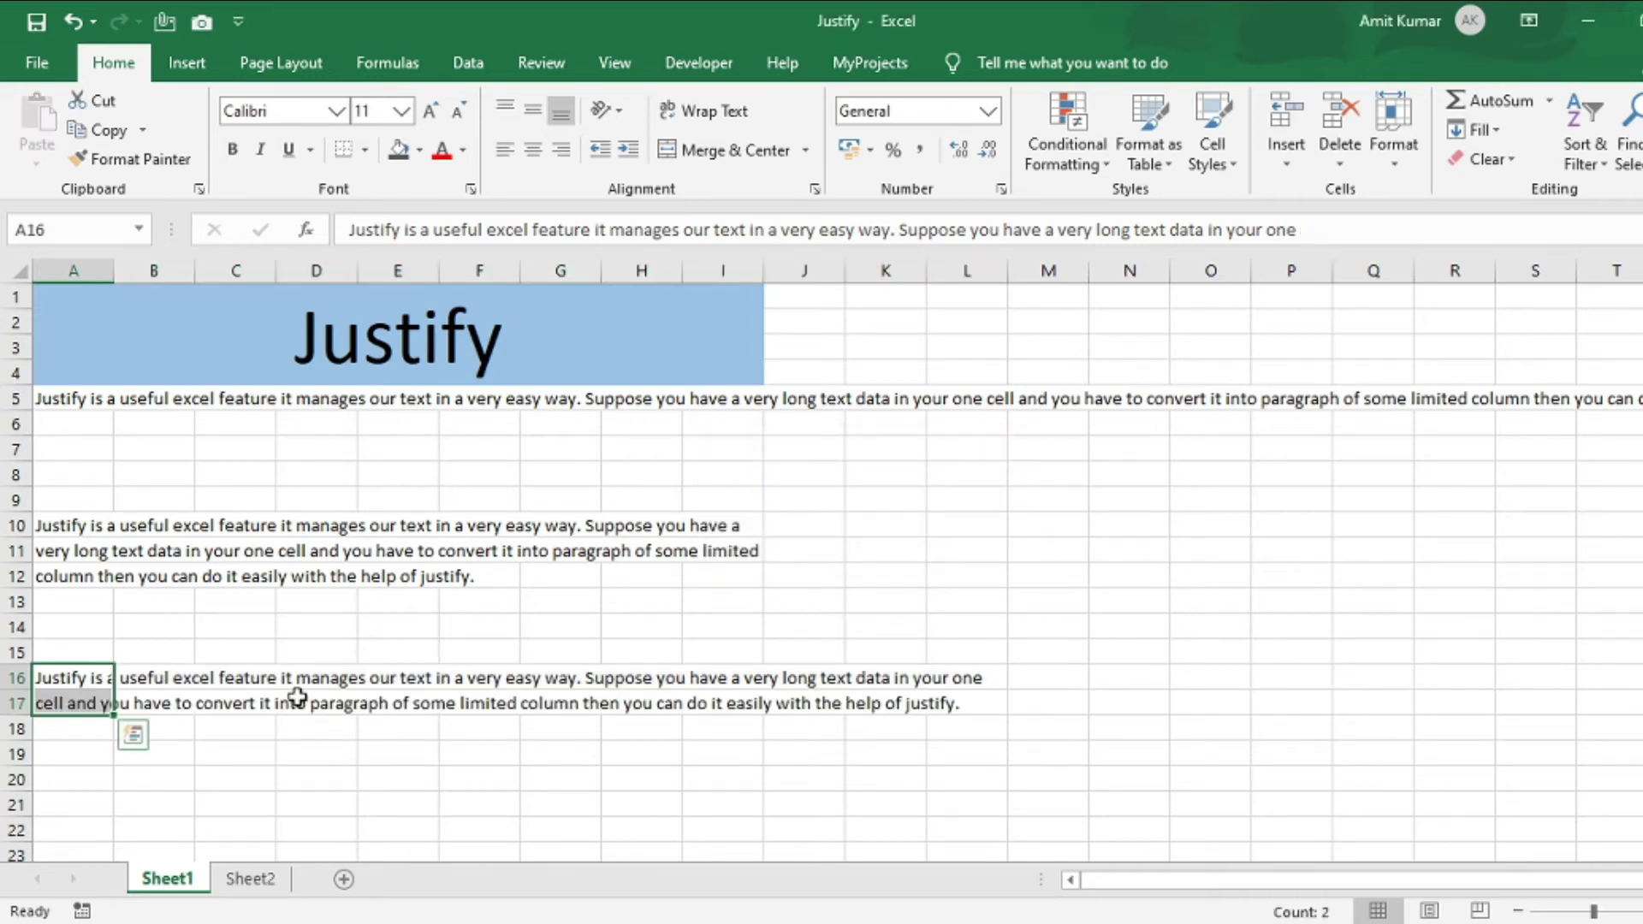
pyautogui.click(93, 674)
pyautogui.moveTo(94, 672); pyautogui.dragTo(816, 682)
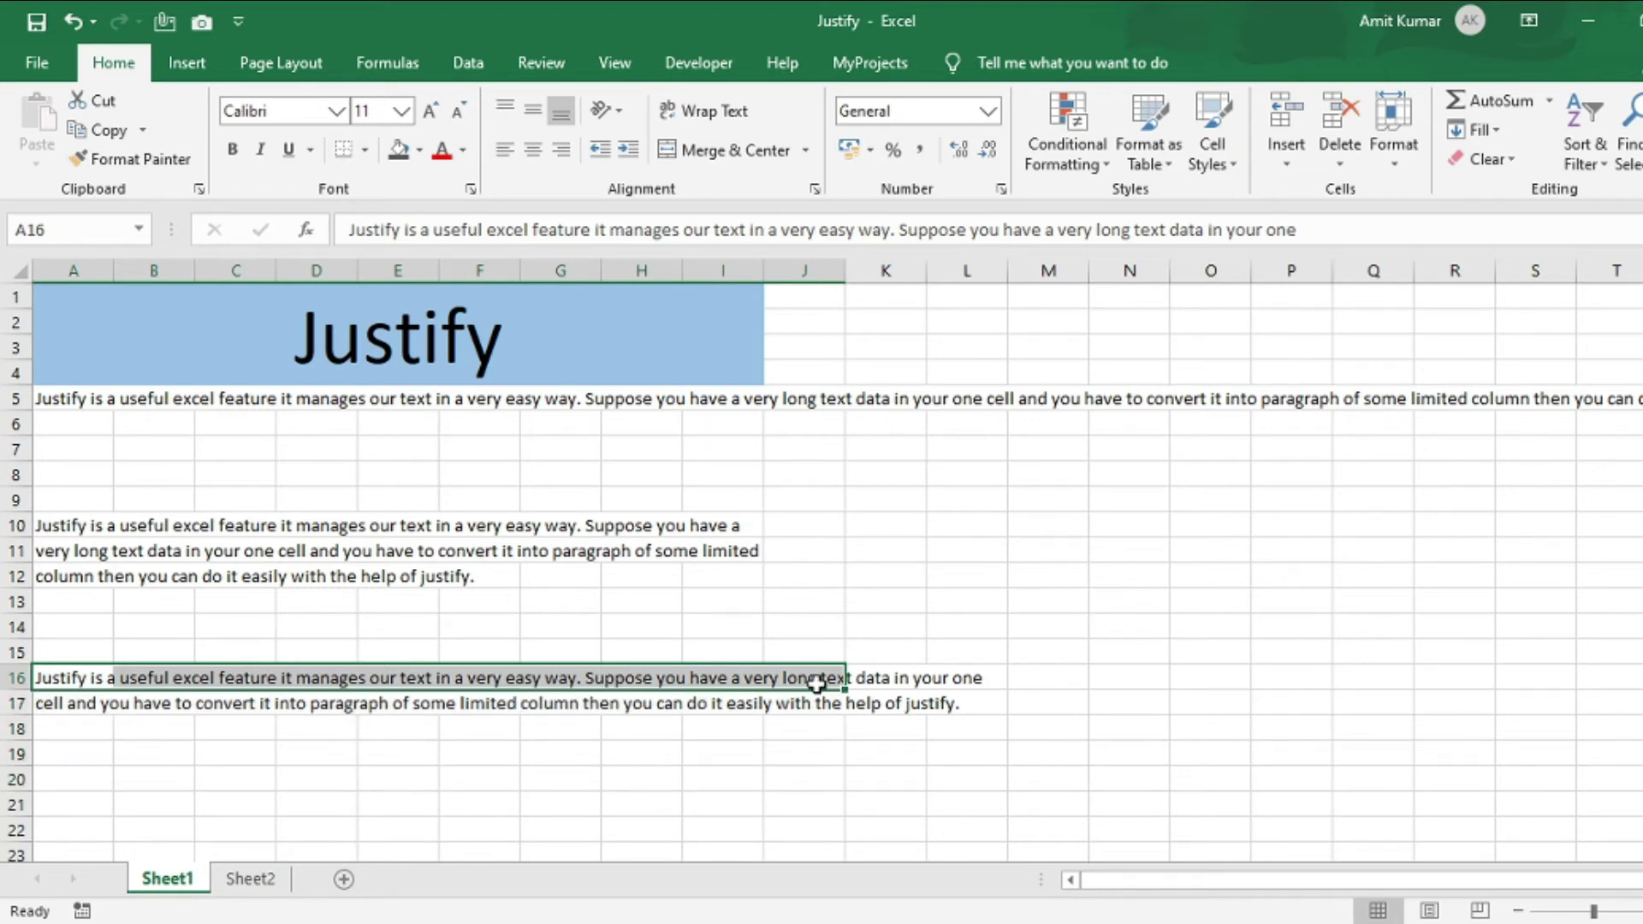
pyautogui.hotkey('shift', 'Down')
pyautogui.hotkey('shift', 'Down')
pyautogui.hotkey('shift', 'Down')
pyautogui.hotkey('shift', 'Down')
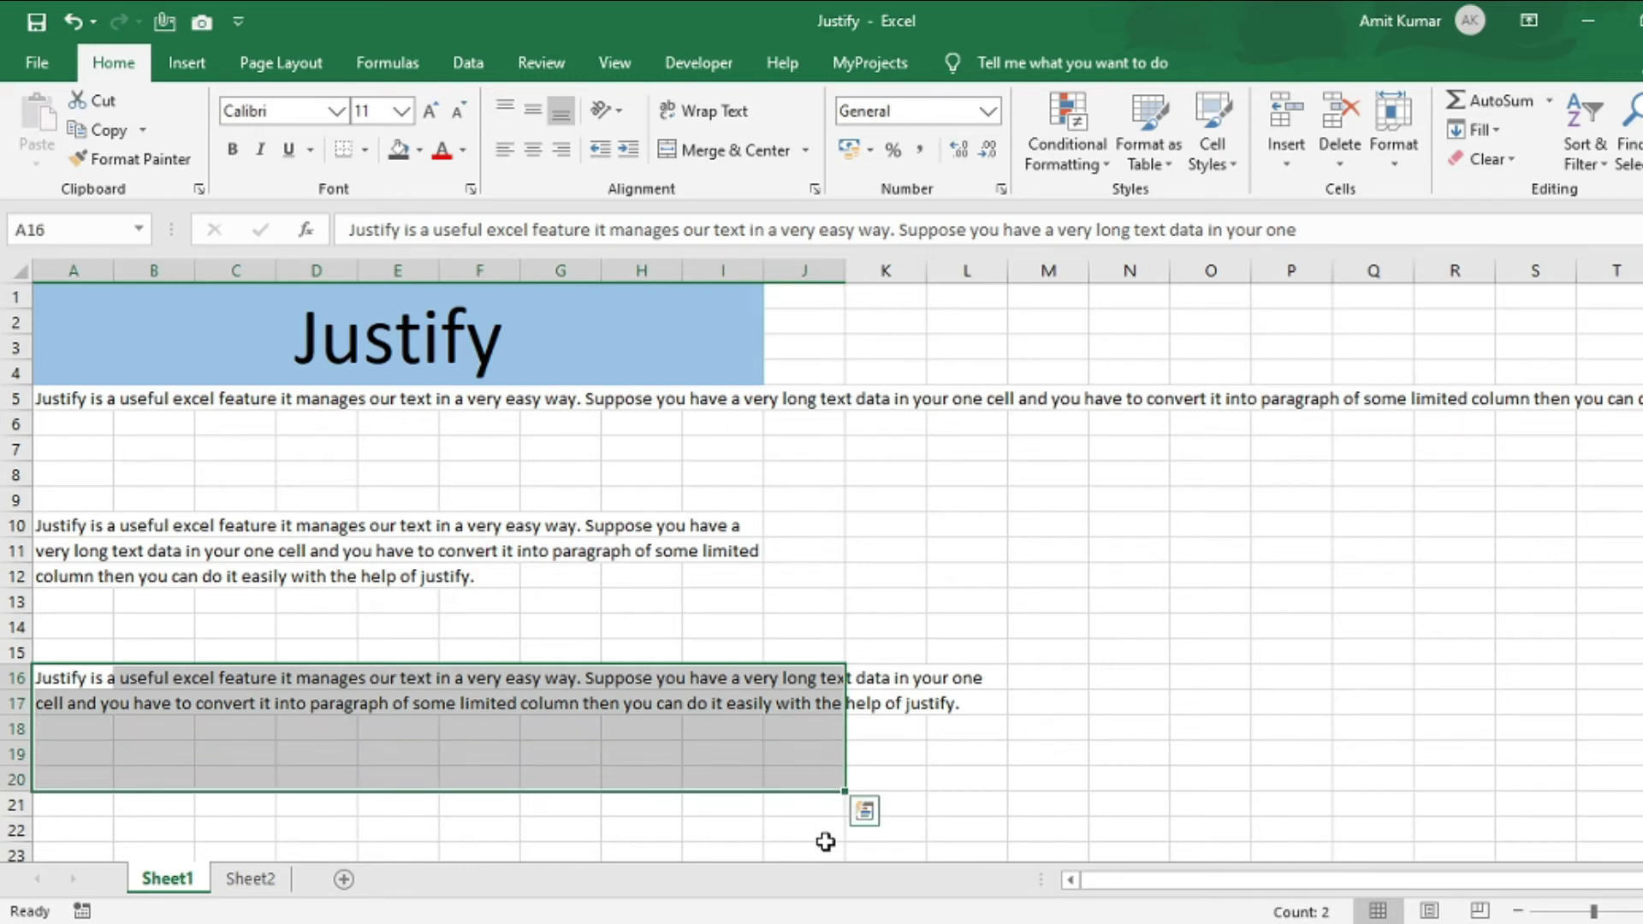
pyautogui.click(714, 726)
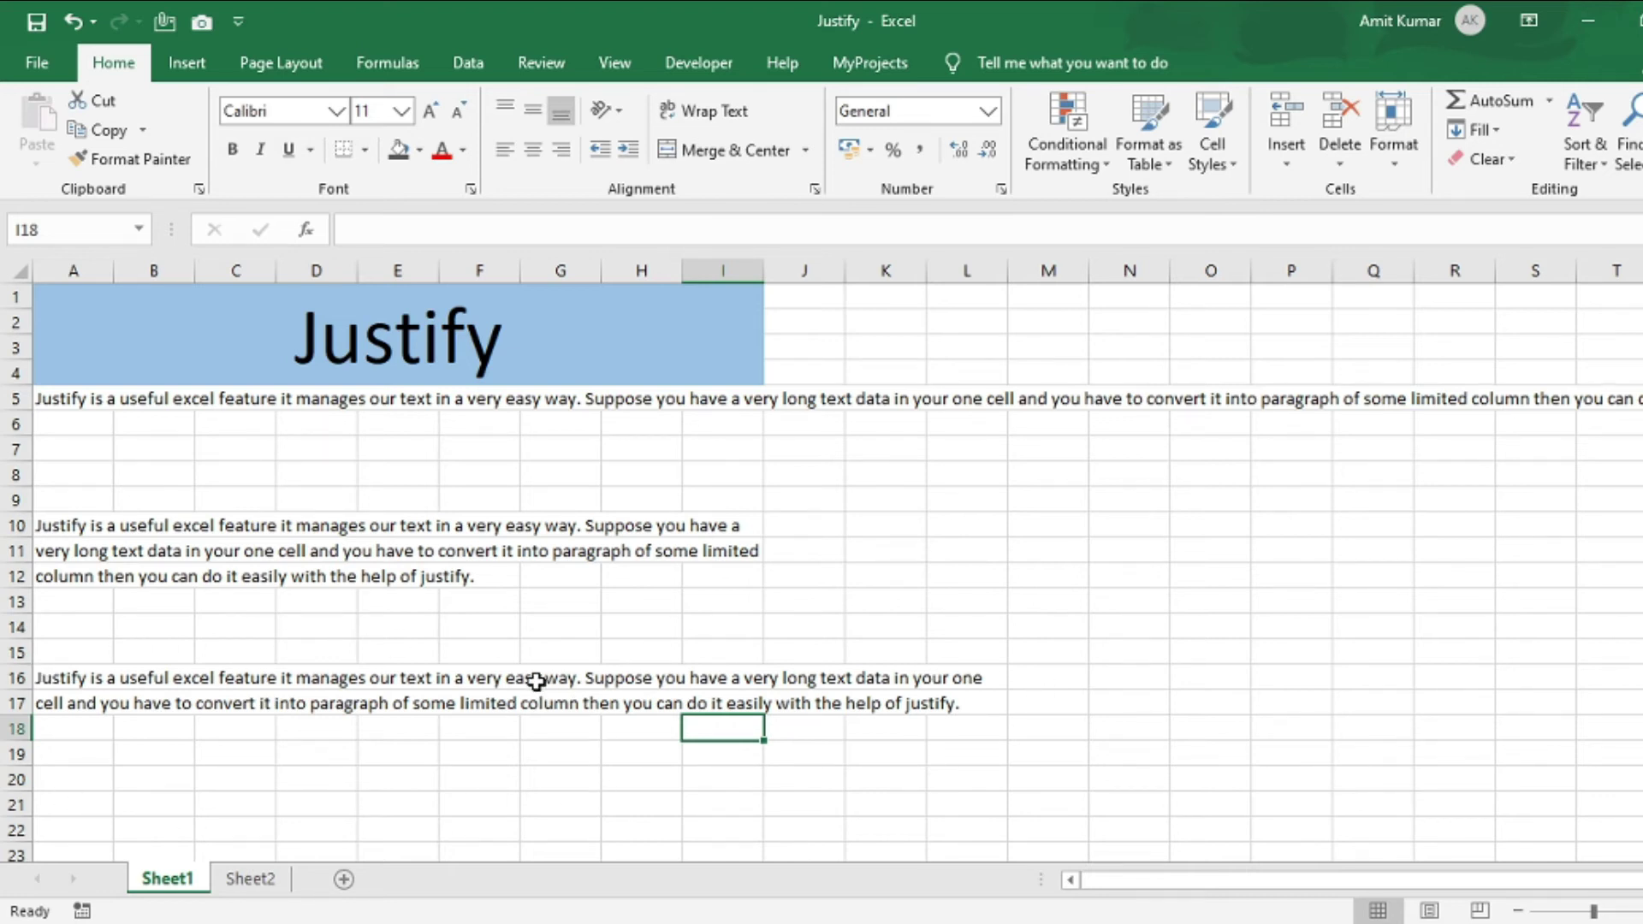
pyautogui.click(52, 399)
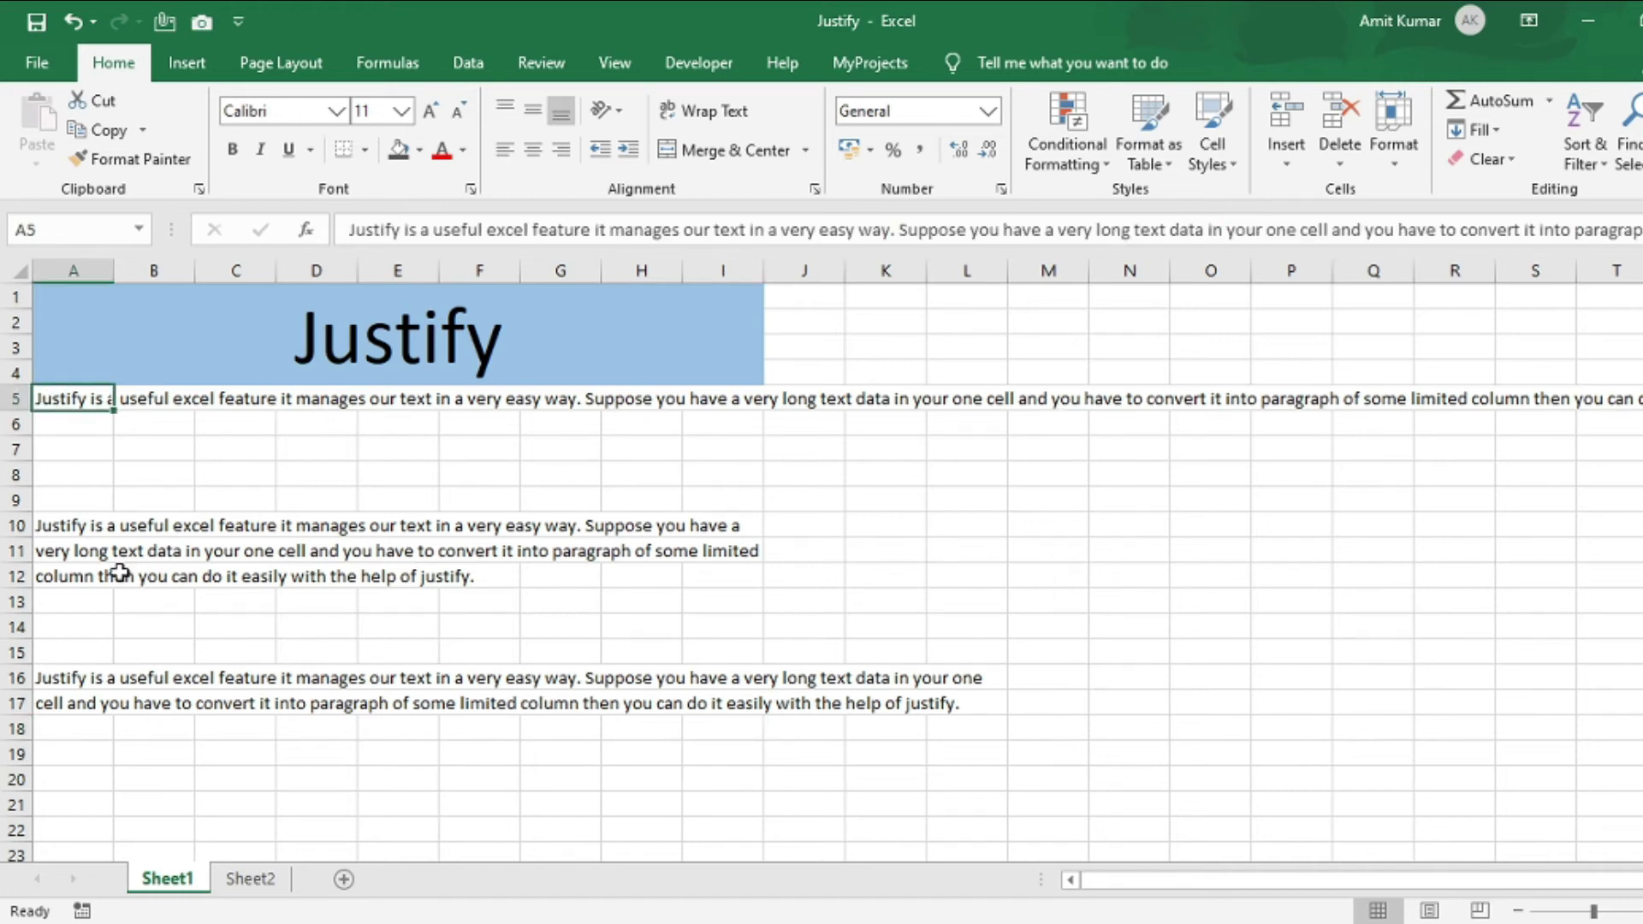
# Rejoin the two split lines in A16:A17 into one cell using Fill Justify across rows 16–17, from column A through at least column AI.
pyautogui.click(82, 678)
pyautogui.moveTo(81, 678); pyautogui.dragTo(80, 694)
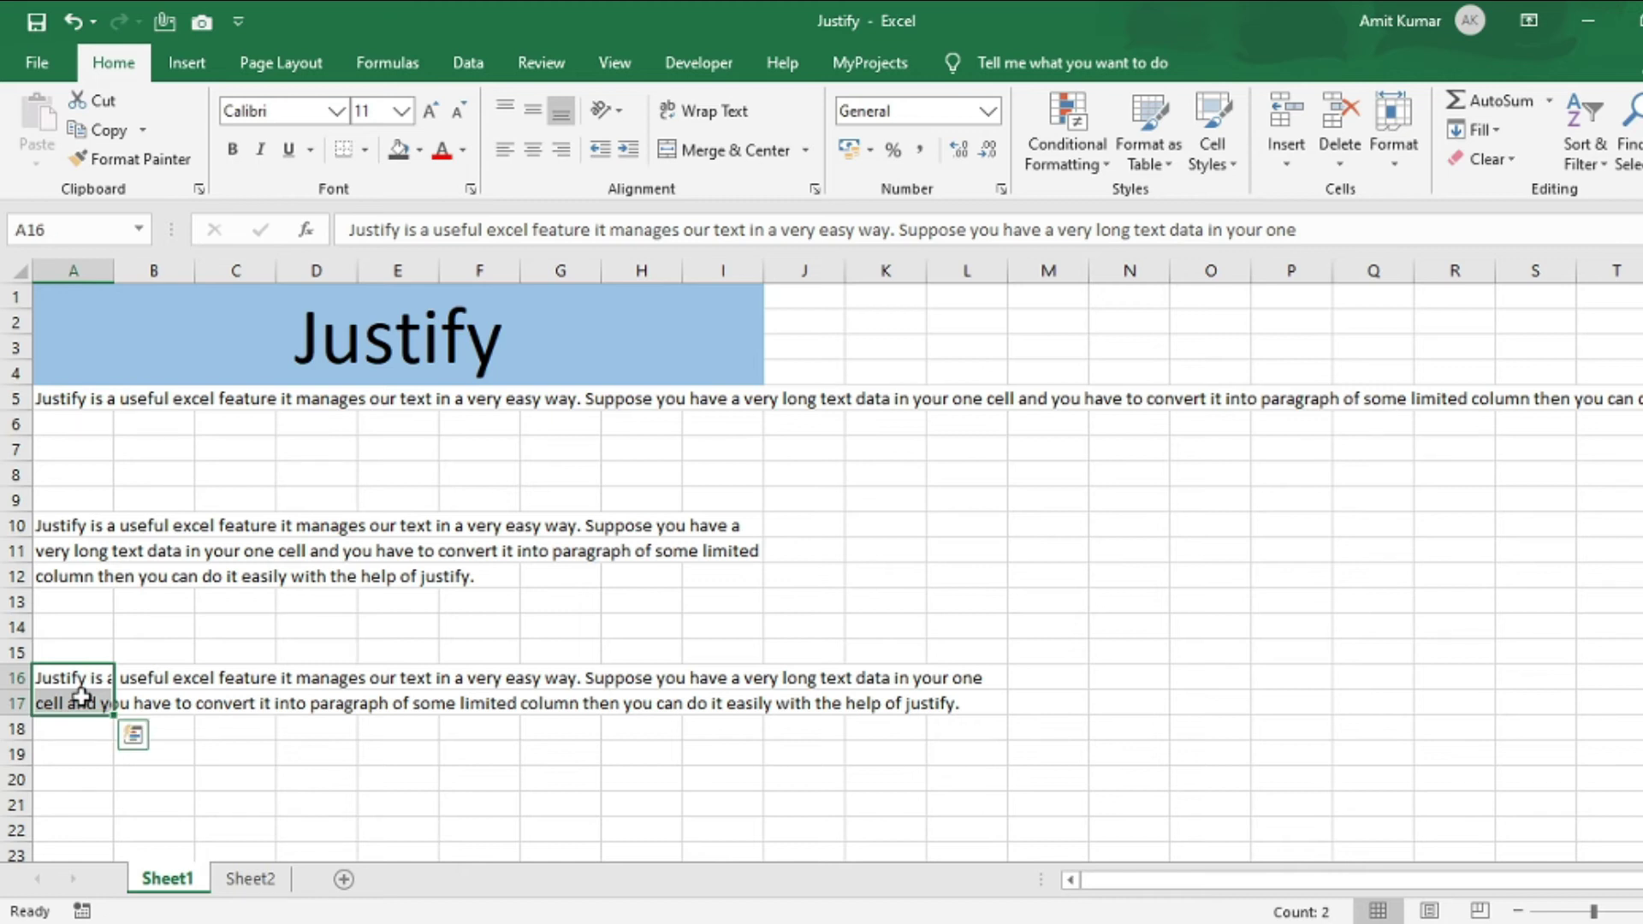
pyautogui.hotkey('shift', 'Right')
pyautogui.hotkey('shift', 'Right')
pyautogui.hotkey('shift', 'Right')
pyautogui.hotkey('shift', 'Right')
pyautogui.hotkey('shift', 'Right')
pyautogui.hotkey('shift', 'Right')
pyautogui.hotkey('shift', 'Right')
pyautogui.hotkey('shift', 'Right')
pyautogui.hotkey('shift', 'Right')
pyautogui.hotkey('shift', 'Right')
pyautogui.hotkey('shift', 'Right')
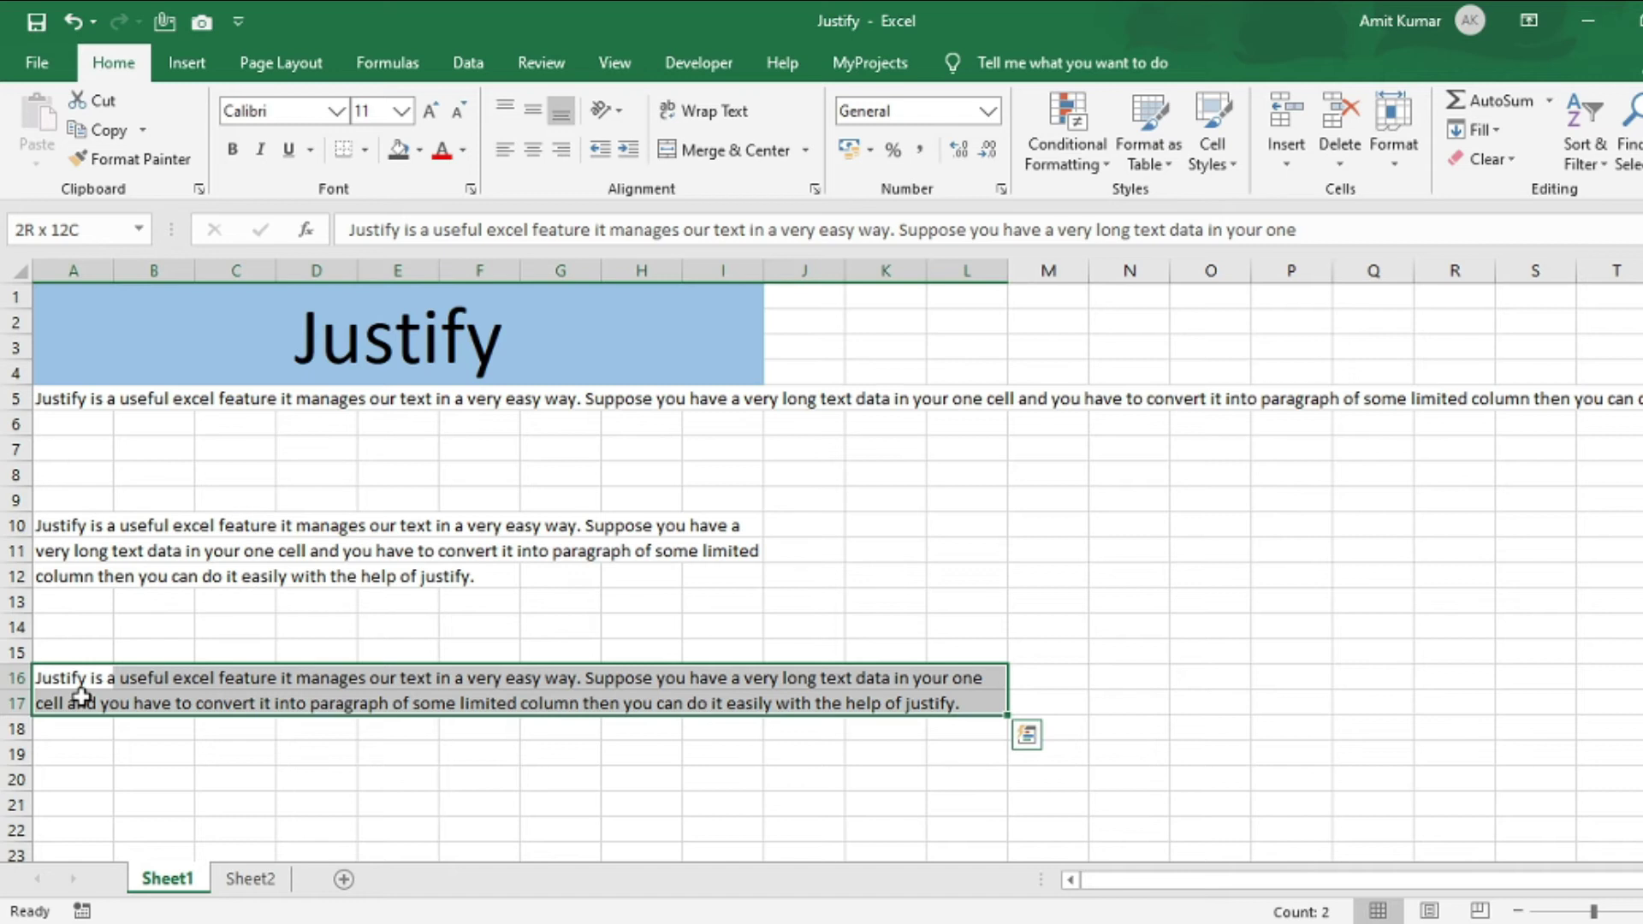
pyautogui.hotkey('shift', 'Right')
pyautogui.hotkey('shift', 'Right')
pyautogui.hotkey('shift', 'Right')
pyautogui.hotkey('shift', 'Right')
pyautogui.hotkey('shift', 'Right')
pyautogui.hotkey('shift', 'Right')
pyautogui.hotkey('shift', 'Right')
pyautogui.hotkey('shift', 'Right')
pyautogui.hotkey('shift', 'Right')
pyautogui.hotkey('shift', 'Right')
pyautogui.hotkey('shift', 'Right')
pyautogui.hotkey('shift', 'Right')
pyautogui.hotkey('shift', 'Right')
pyautogui.hotkey('shift', 'Right')
pyautogui.hotkey('shift', 'Right')
pyautogui.hotkey('shift', 'Right')
pyautogui.hotkey('shift', 'Right')
pyautogui.hotkey('shift', 'Right')
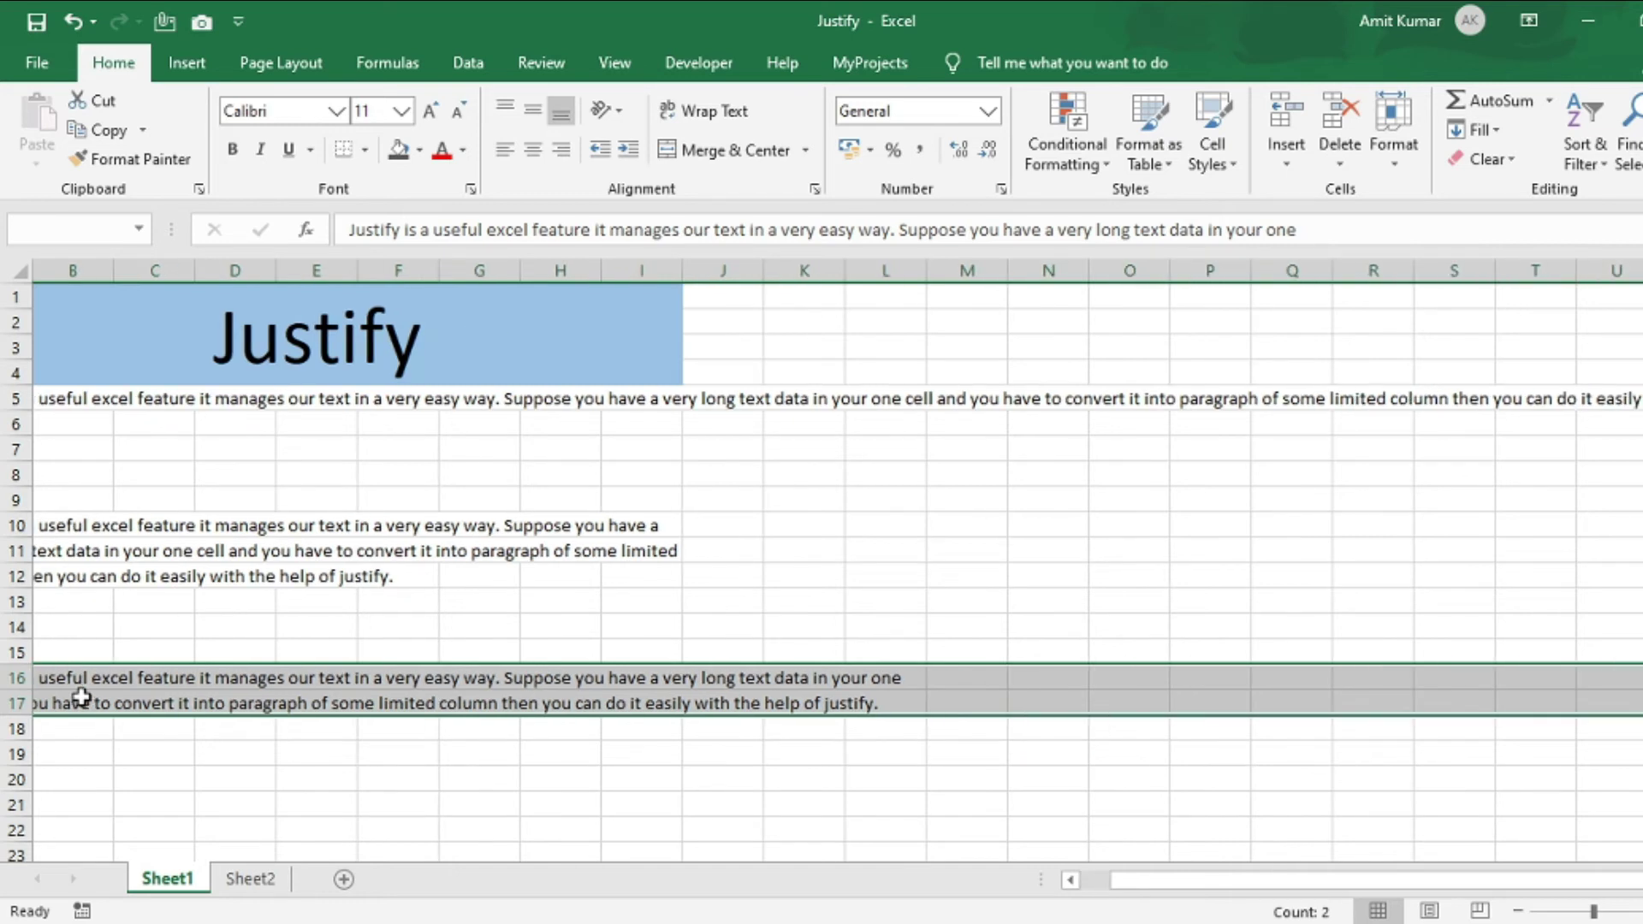
pyautogui.hotkey('shift', 'Right')
pyautogui.hotkey('shift', 'Right')
pyautogui.hotkey('shift', 'Right')
pyautogui.hotkey('shift', 'Right')
pyautogui.hotkey('shift', 'Right')
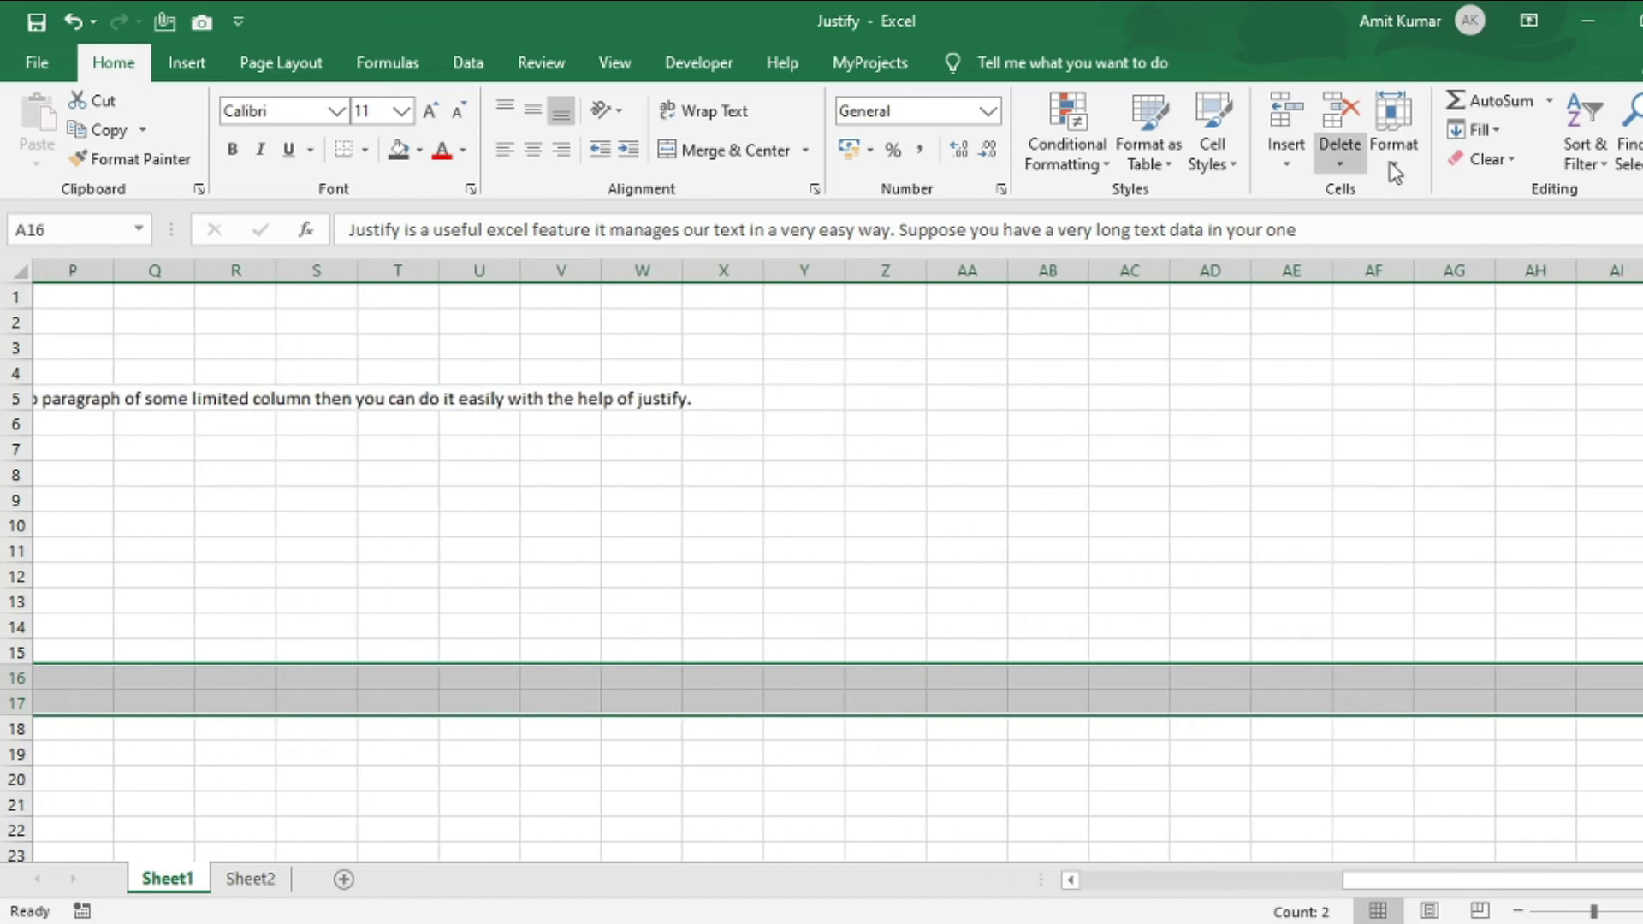
pyautogui.click(1476, 132)
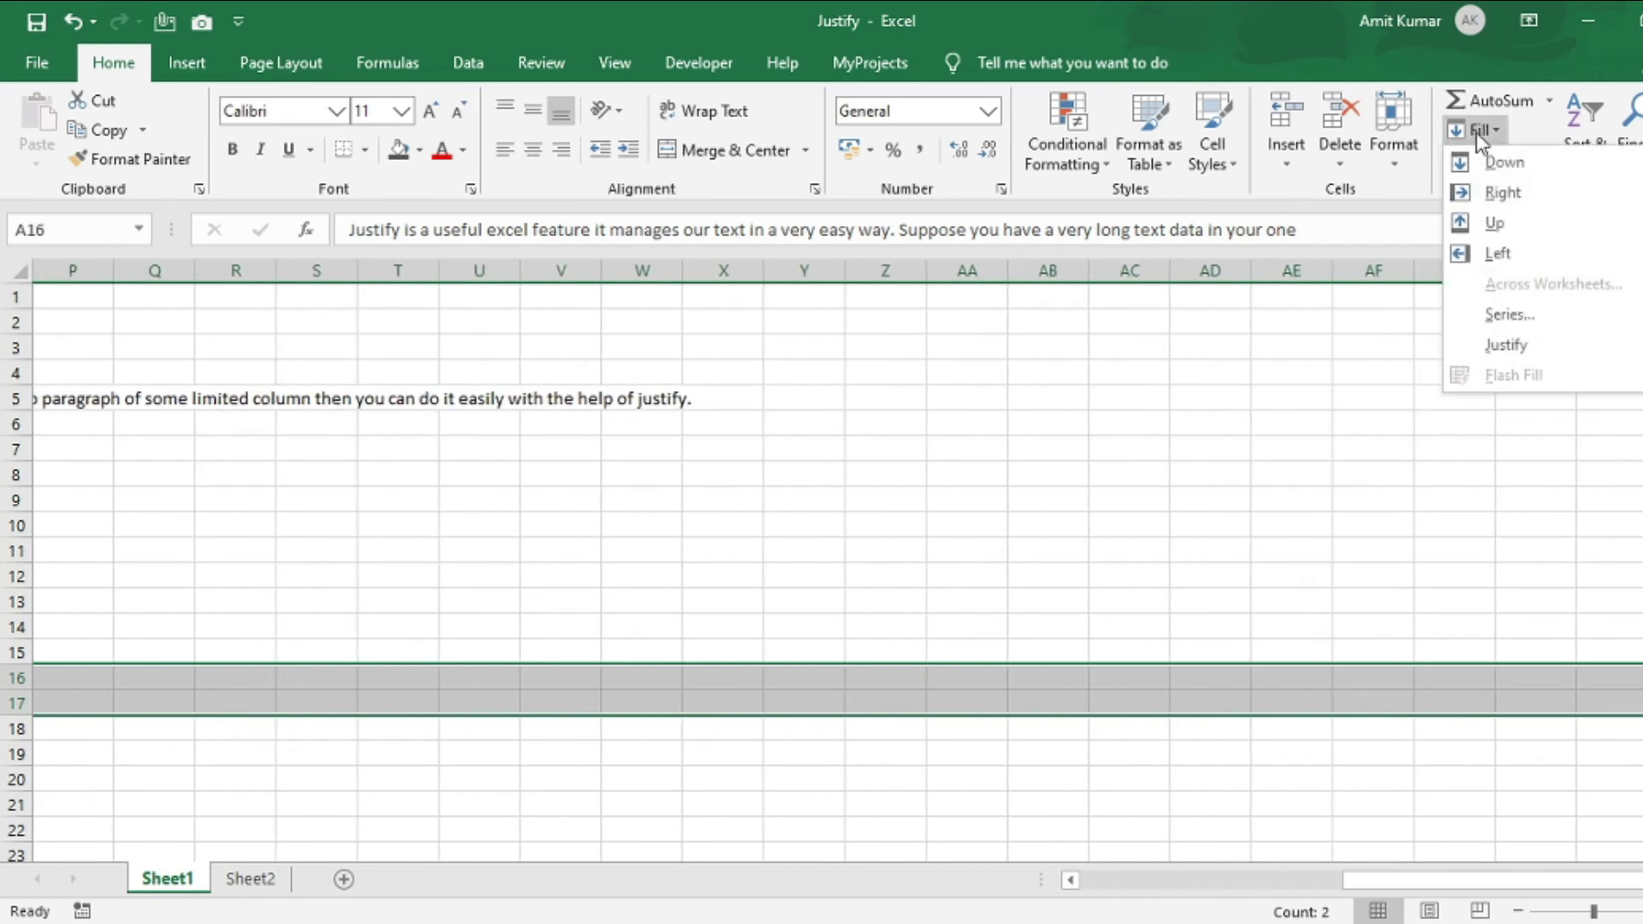
pyautogui.click(1517, 344)
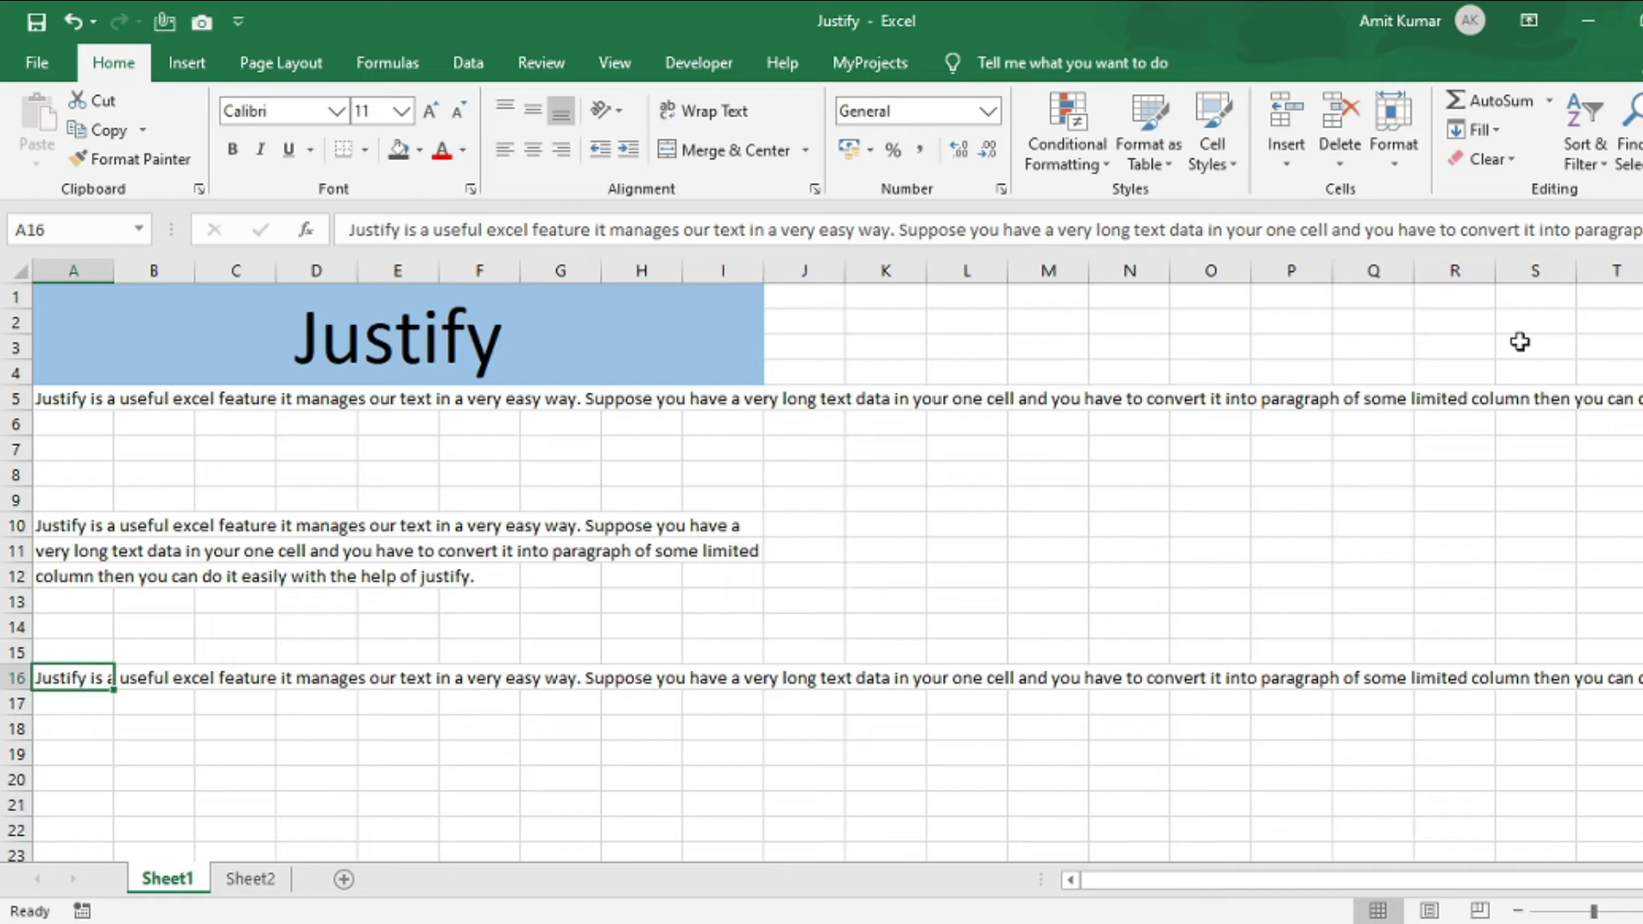
# Rejoin the three split lines in A10:A12 into A10 using Fill Justify over rows 10–12, from column A through at least column AD.
pyautogui.click(73, 525)
pyautogui.moveTo(97, 579); pyautogui.dragTo(100, 583)
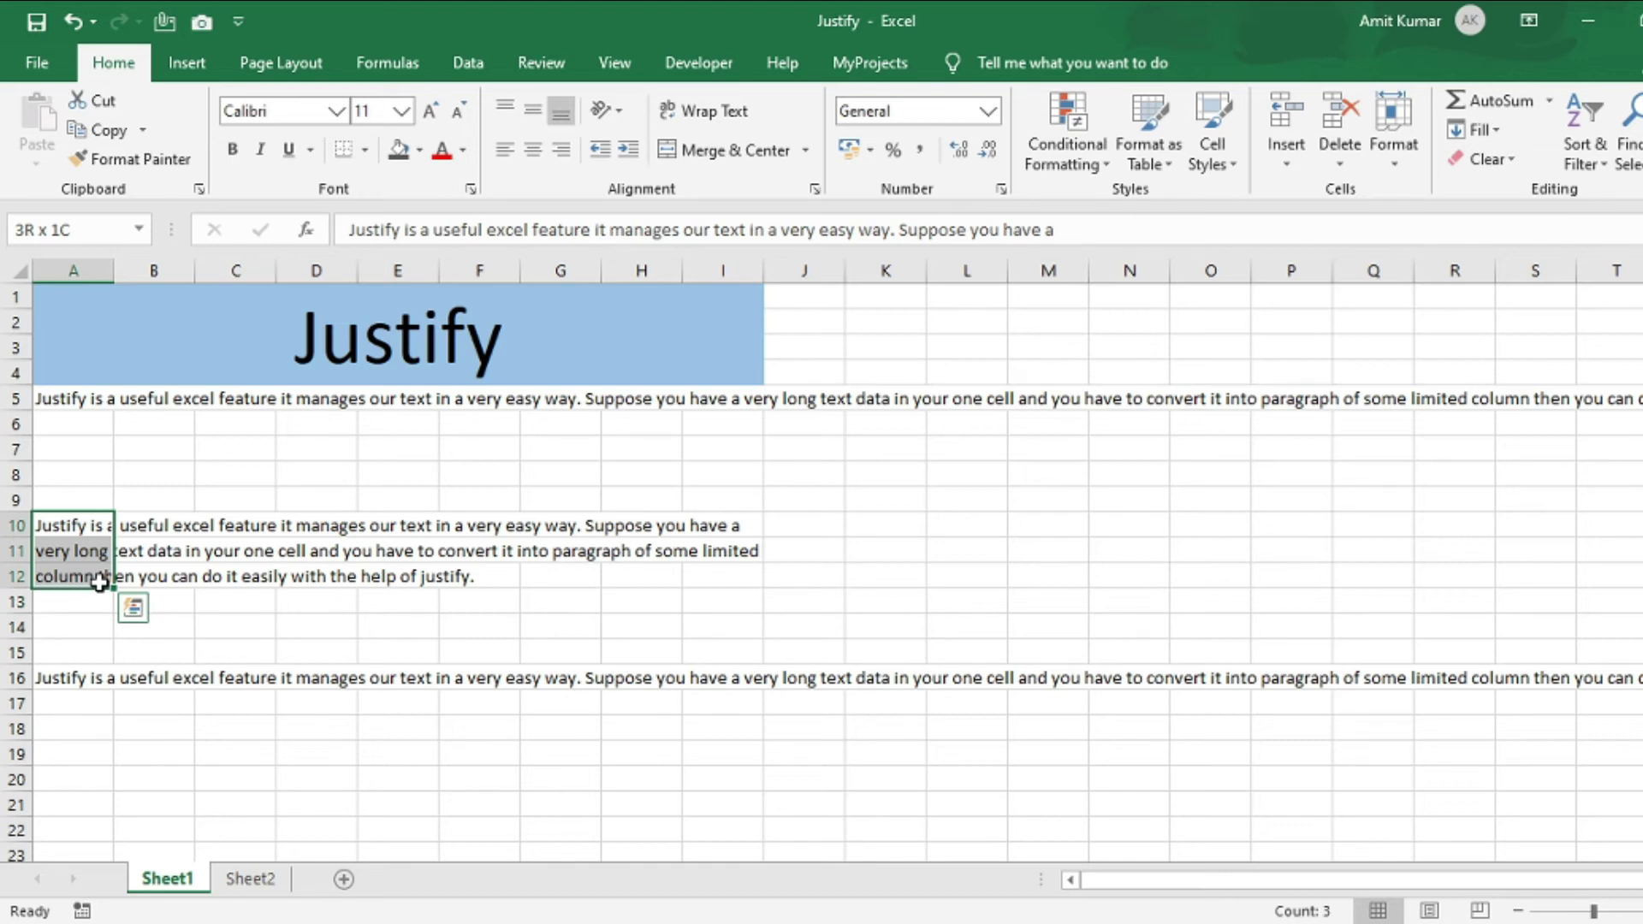
pyautogui.hotkey('shift', 'Right')
pyautogui.hotkey('shift', 'Right')
pyautogui.hotkey('shift', 'Right')
pyautogui.hotkey('shift', 'Right')
pyautogui.hotkey('shift', 'Right')
pyautogui.hotkey('shift', 'Right')
pyautogui.hotkey('shift', 'Right')
pyautogui.hotkey('shift', 'Right')
pyautogui.hotkey('shift', 'Right')
pyautogui.hotkey('shift', 'Right')
pyautogui.hotkey('shift', 'Right')
pyautogui.hotkey('shift', 'Right')
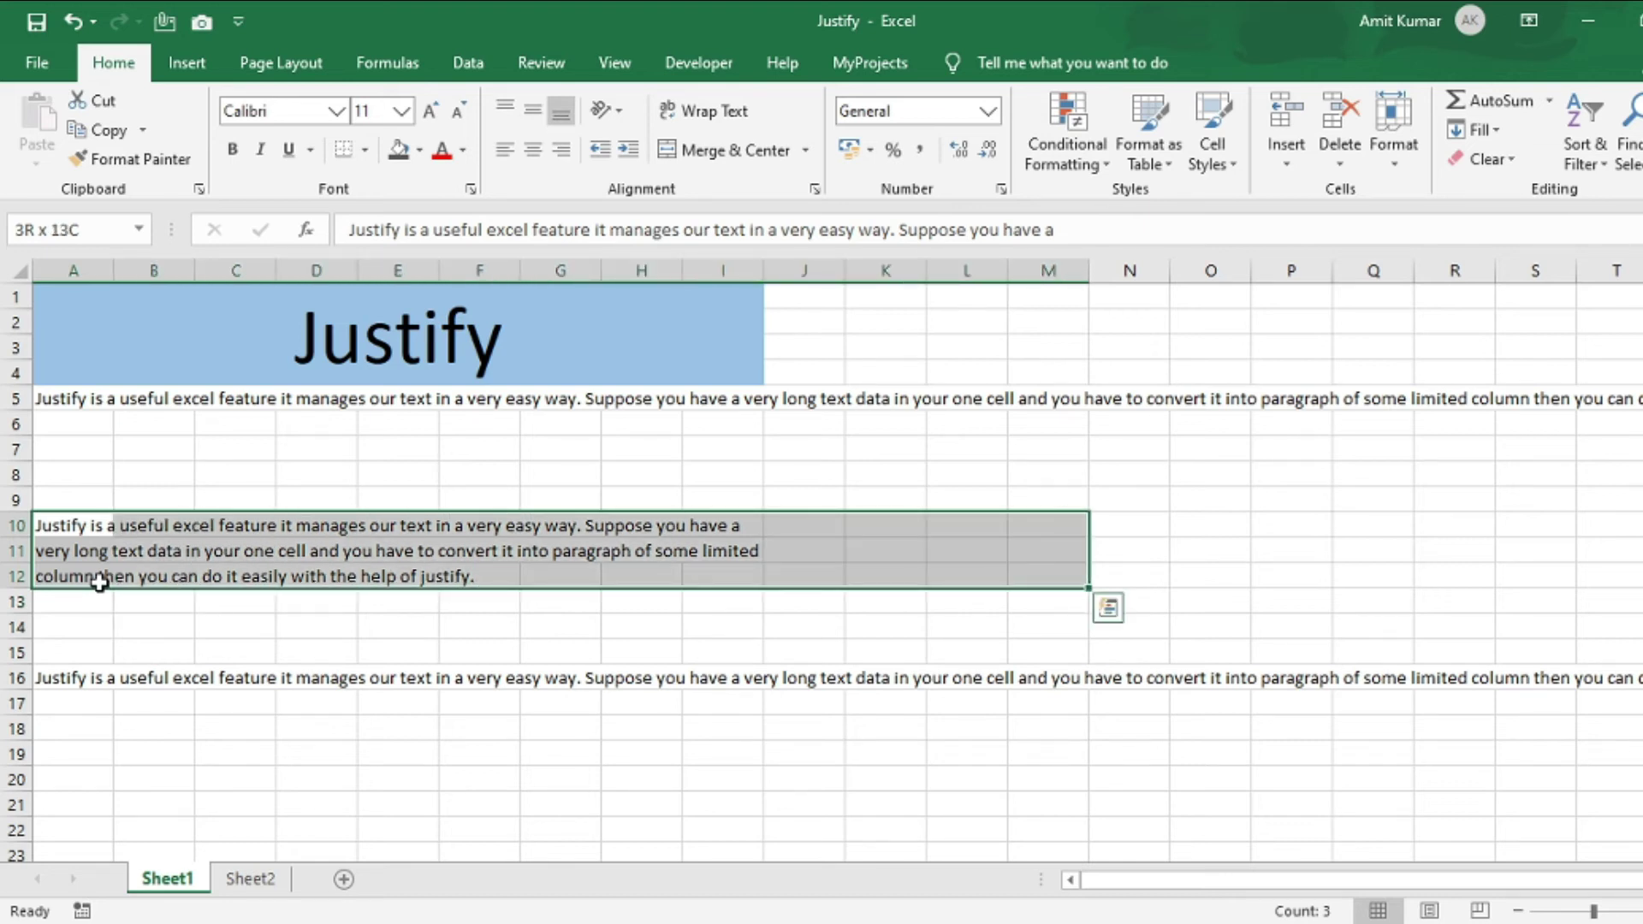
pyautogui.hotkey('shift', 'Right')
pyautogui.hotkey('shift', 'Right')
pyautogui.hotkey('shift', 'Right')
pyautogui.hotkey('shift', 'Right')
pyautogui.hotkey('shift', 'Right')
pyautogui.hotkey('shift', 'Right')
pyautogui.hotkey('shift', 'Right')
pyautogui.hotkey('shift', 'Right')
pyautogui.hotkey('shift', 'Right')
pyautogui.hotkey('shift', 'Right')
pyautogui.hotkey('shift', 'Right')
pyautogui.hotkey('shift', 'Right')
pyautogui.hotkey('shift', 'Right')
pyautogui.hotkey('shift', 'Right')
pyautogui.hotkey('shift', 'Right')
pyautogui.hotkey('shift', 'Right')
pyautogui.hotkey('shift', 'Right')
pyautogui.hotkey('shift', 'Right')
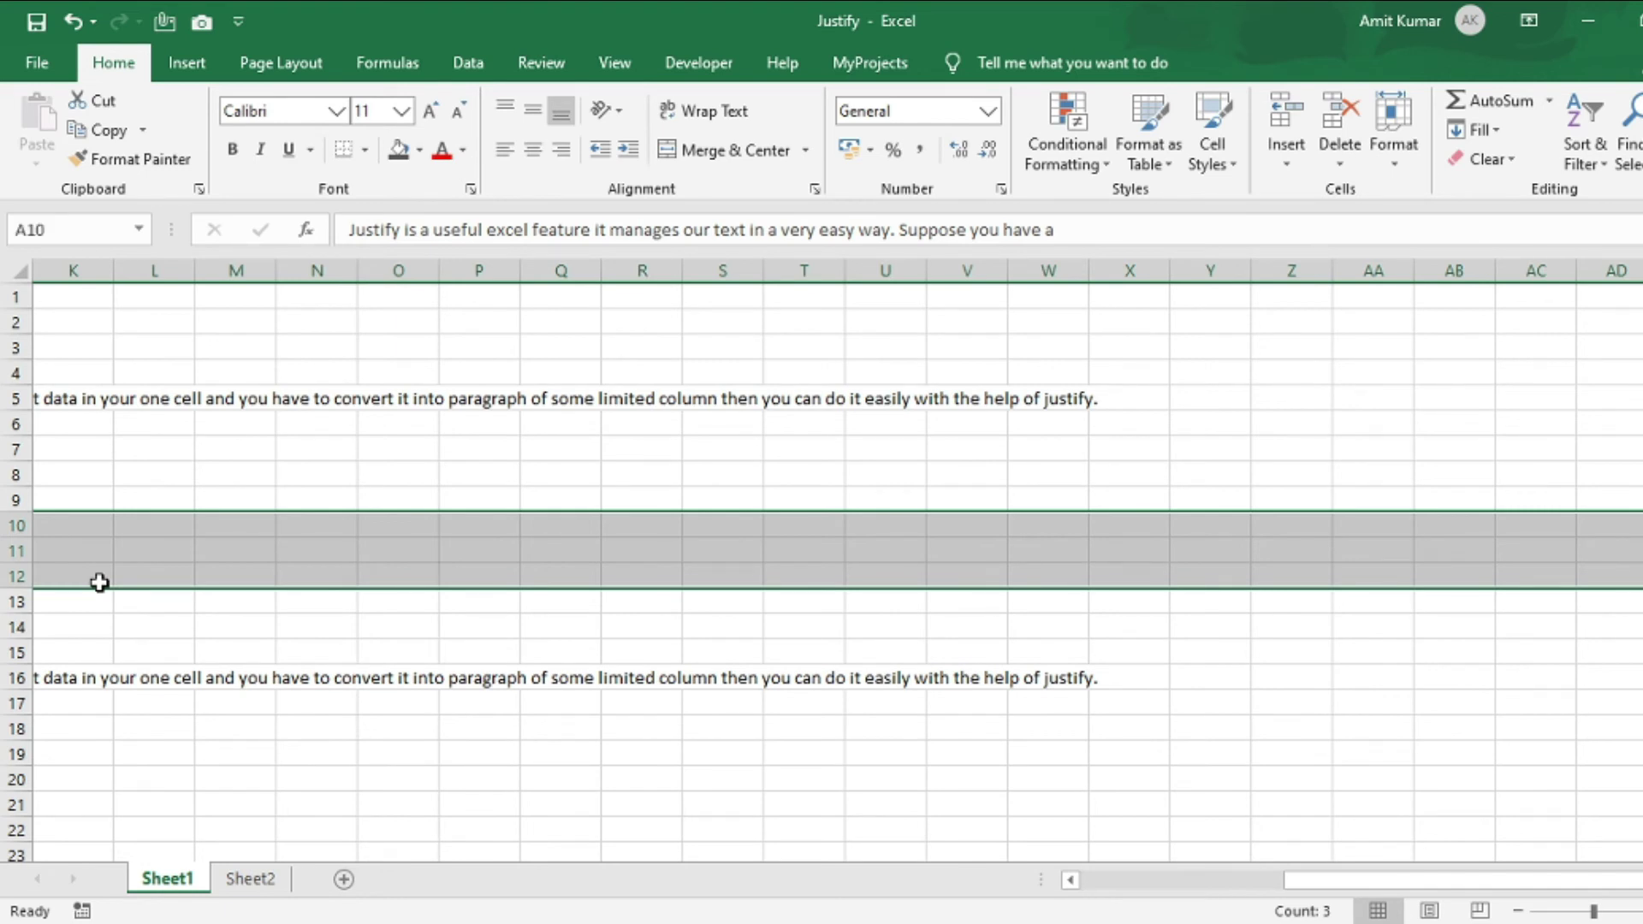
pyautogui.click(1495, 134)
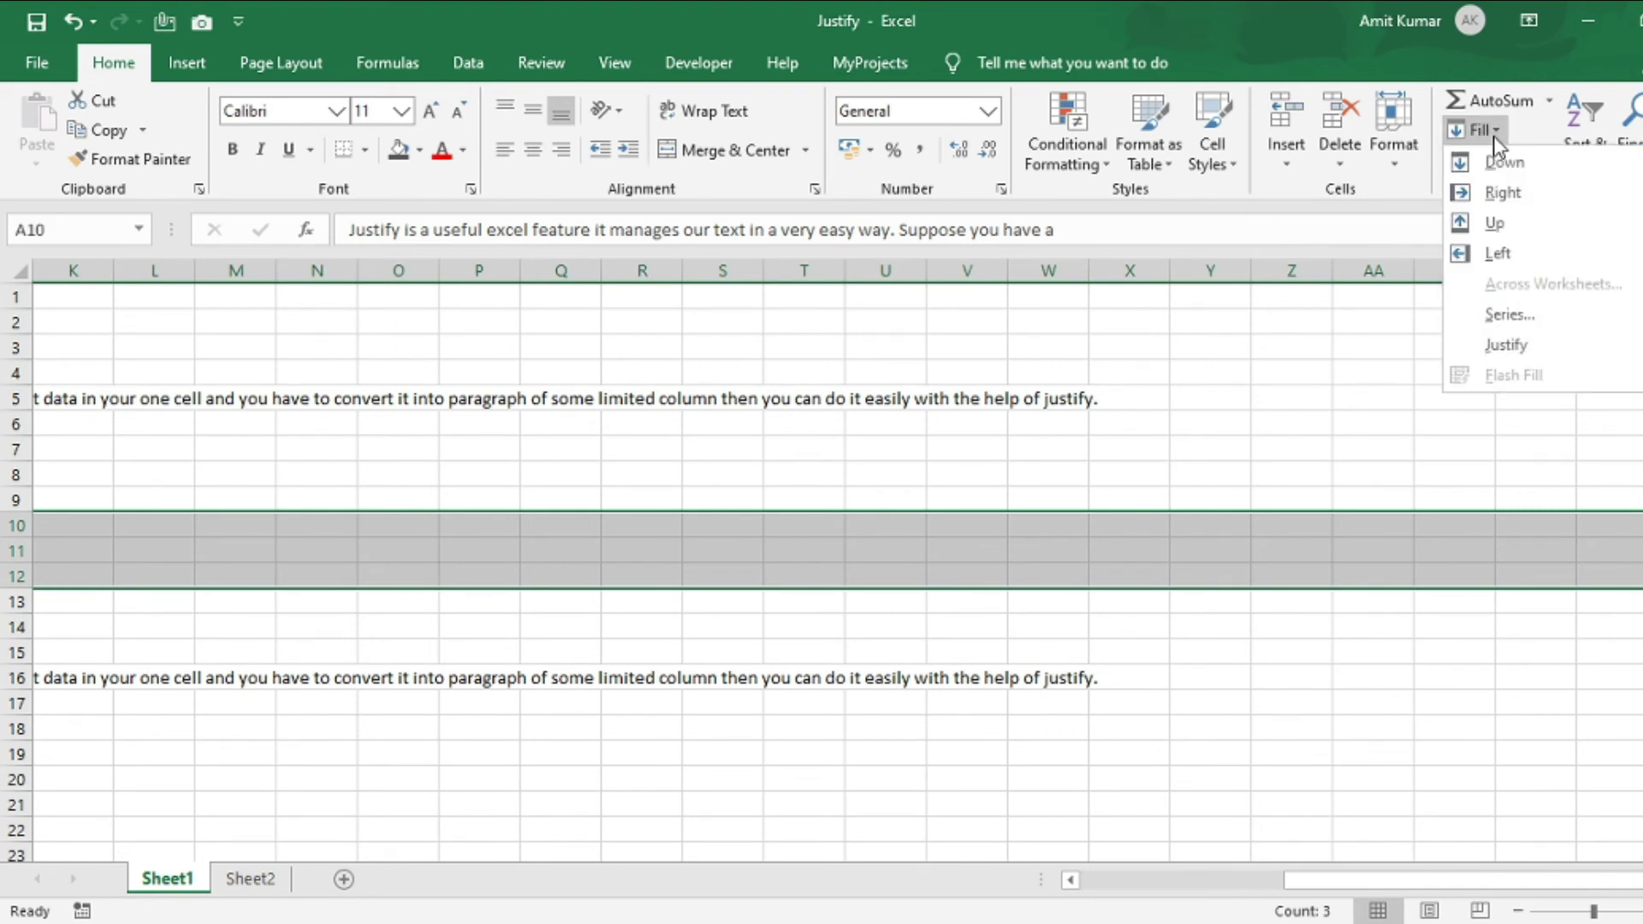
pyautogui.click(1531, 344)
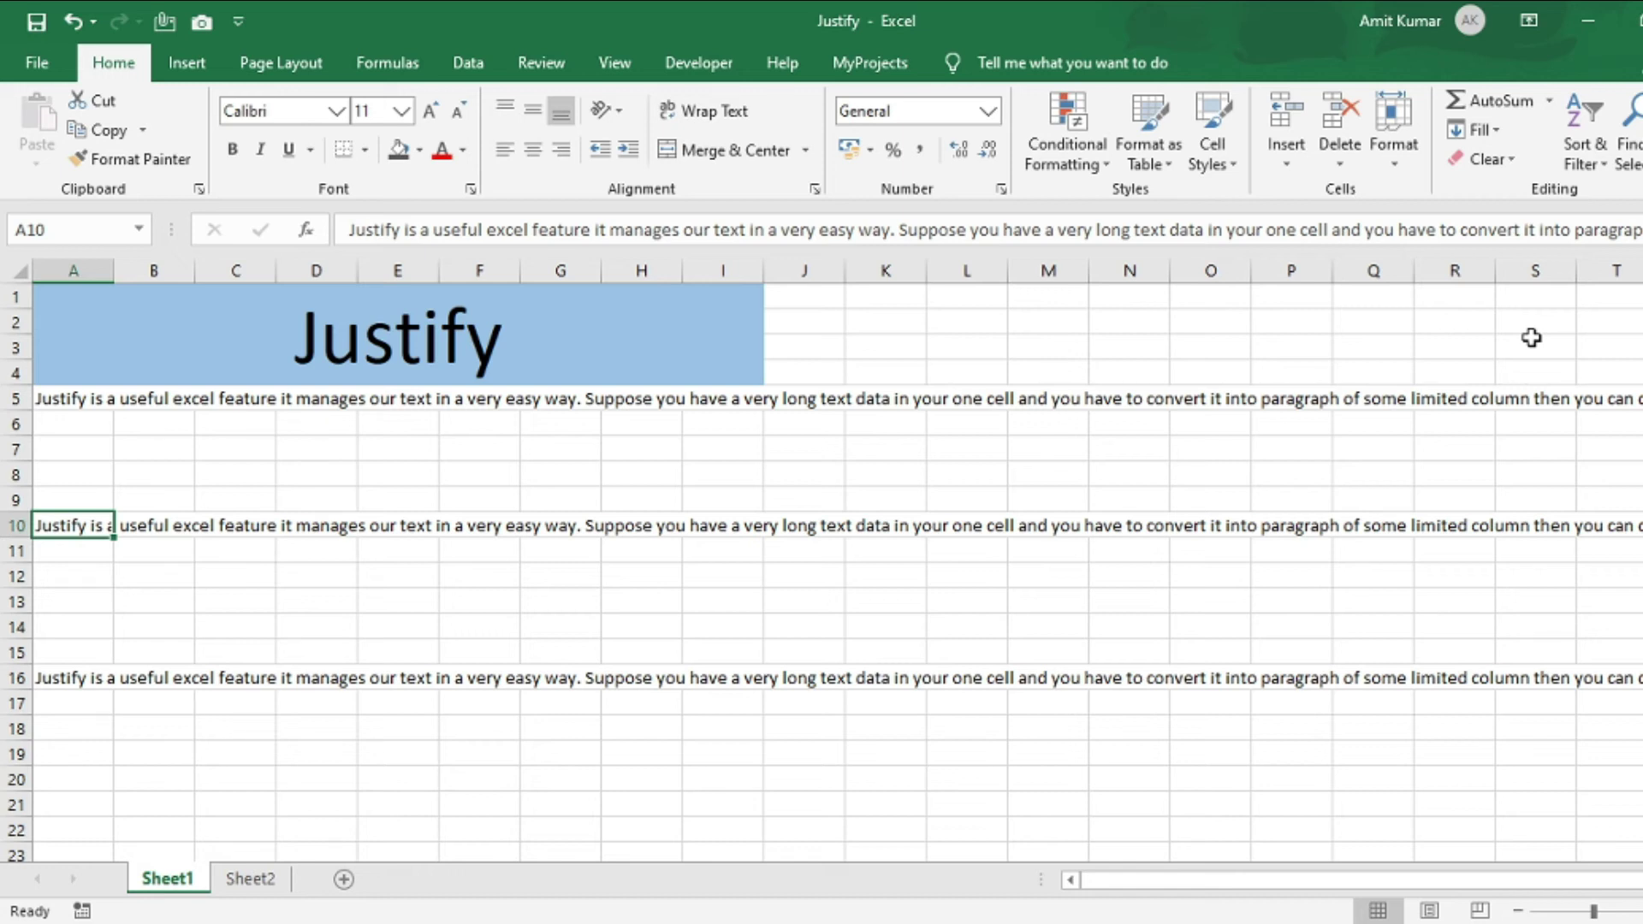
# Justify the long text in A10 across the range A10:G14 with Fill Justify.
pyautogui.hotkey('shift', 'Right')
pyautogui.hotkey('shift', 'Right')
pyautogui.hotkey('shift', 'Right')
pyautogui.hotkey('shift', 'Right')
pyautogui.hotkey('shift', 'Right')
pyautogui.hotkey('shift', 'Right')
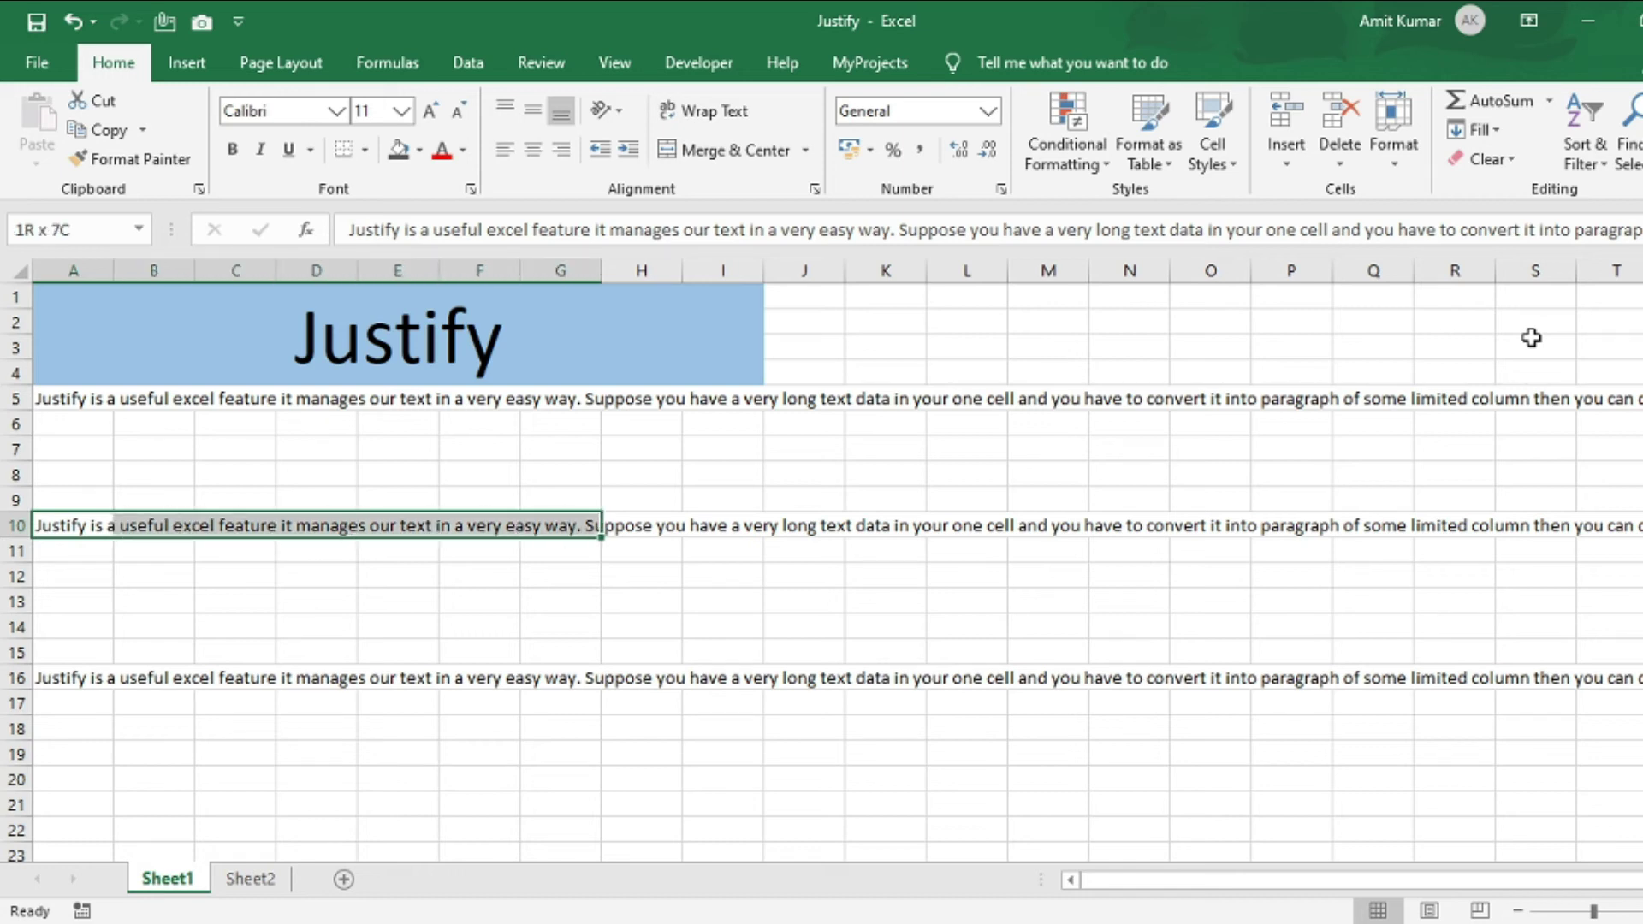
pyautogui.hotkey('shift', 'Down')
pyautogui.hotkey('shift', 'Down')
pyautogui.hotkey('shift', 'Down')
pyautogui.hotkey('shift', 'Down')
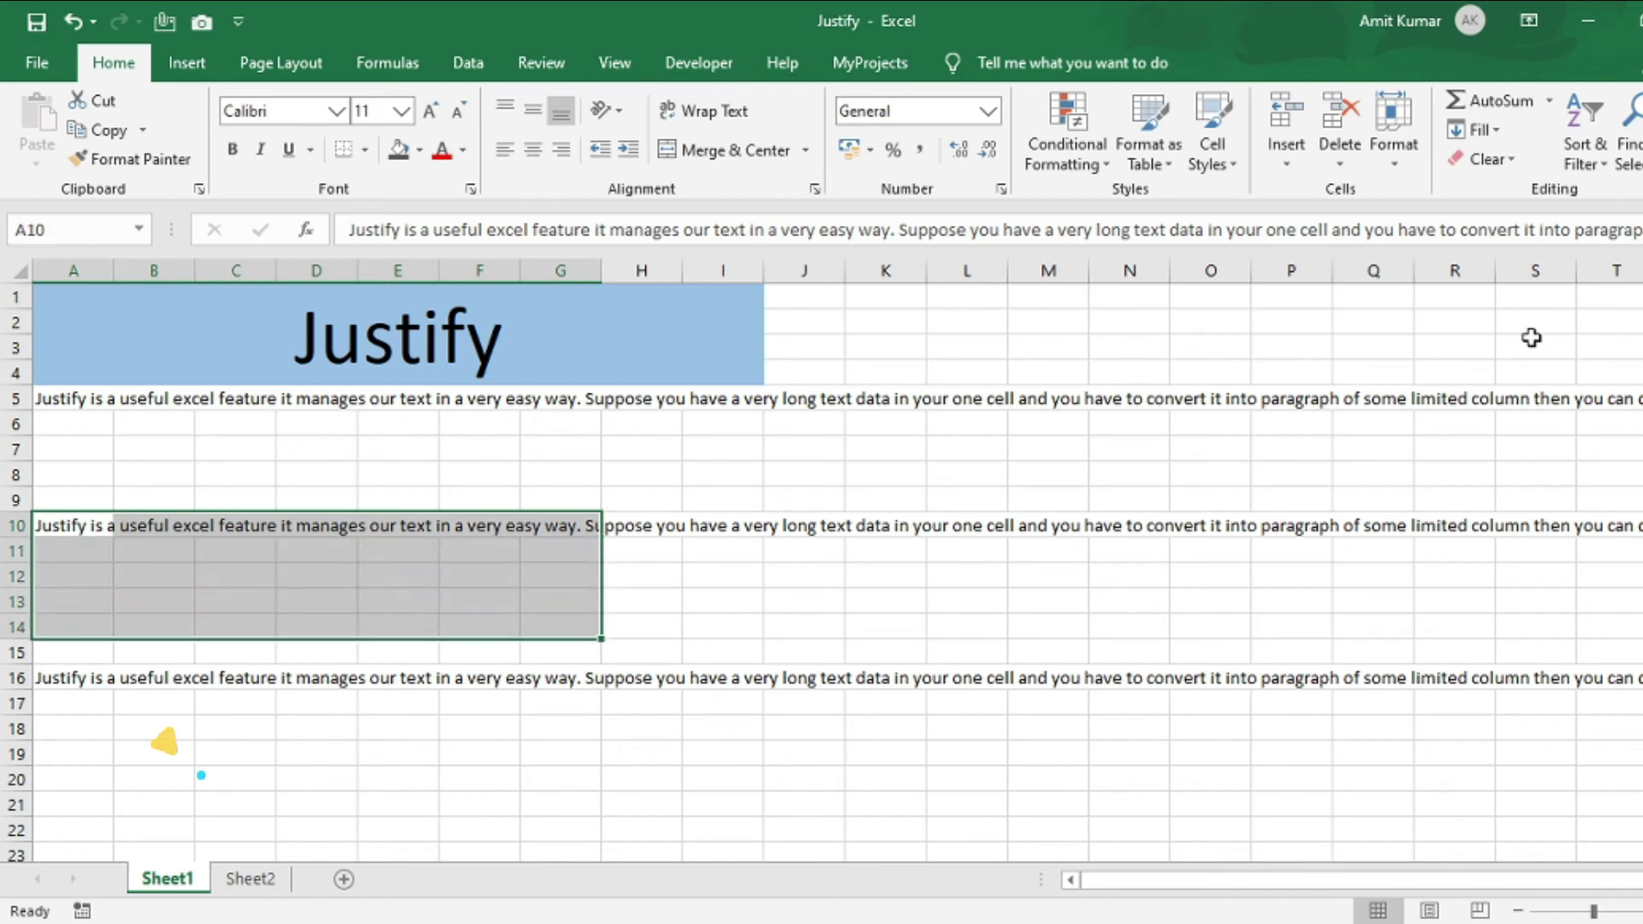
pyautogui.press('alt')
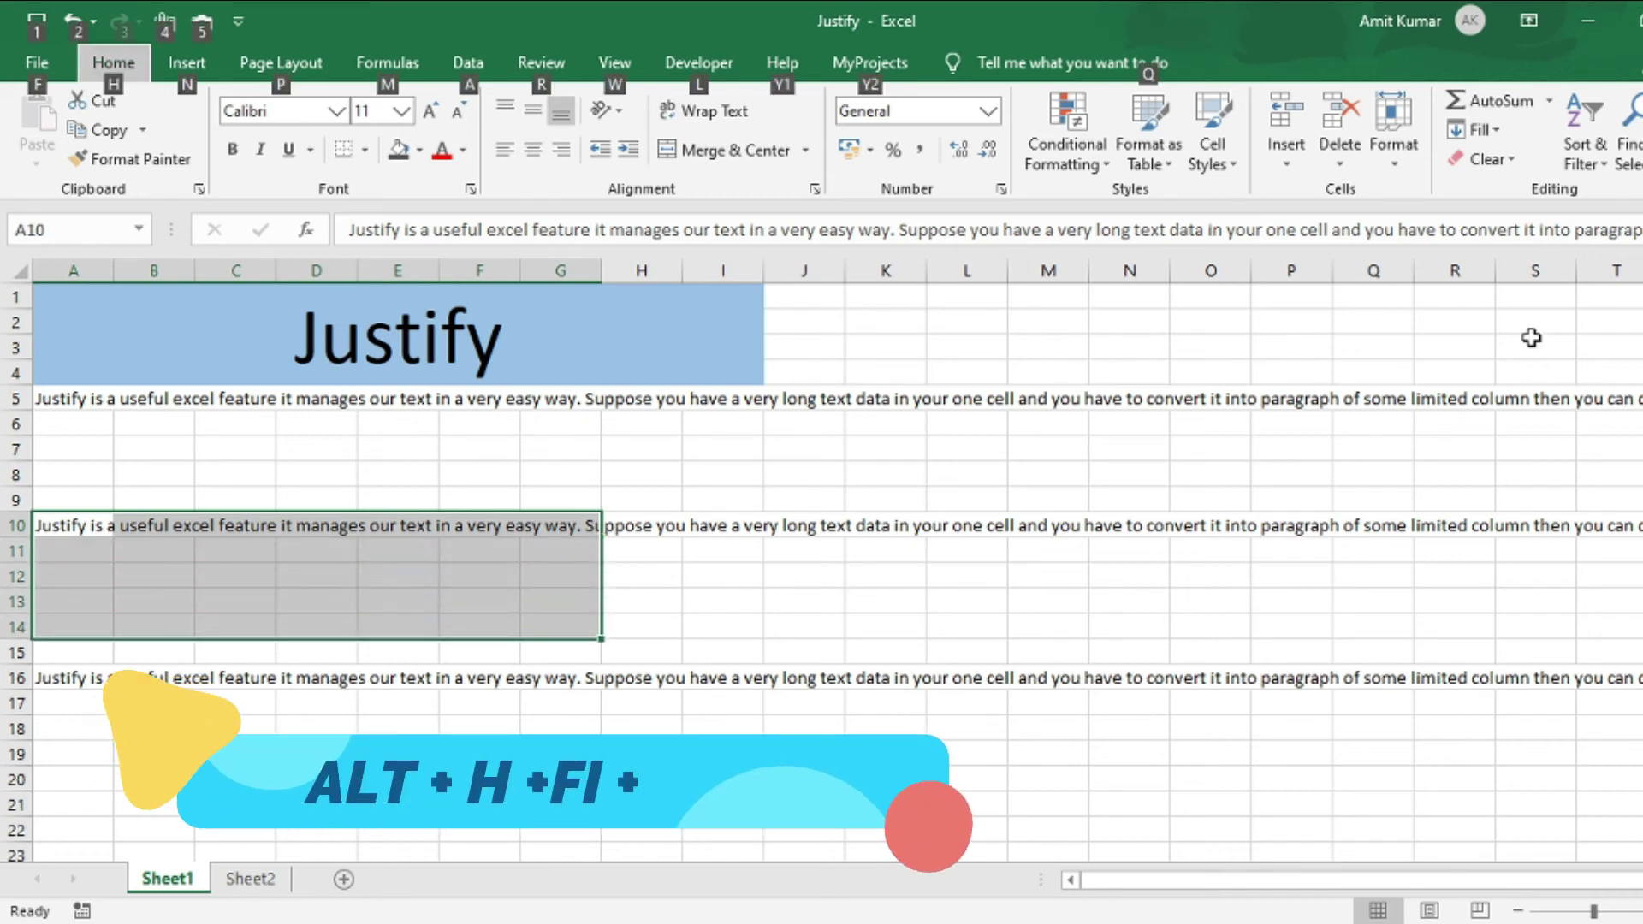
pyautogui.press('h')
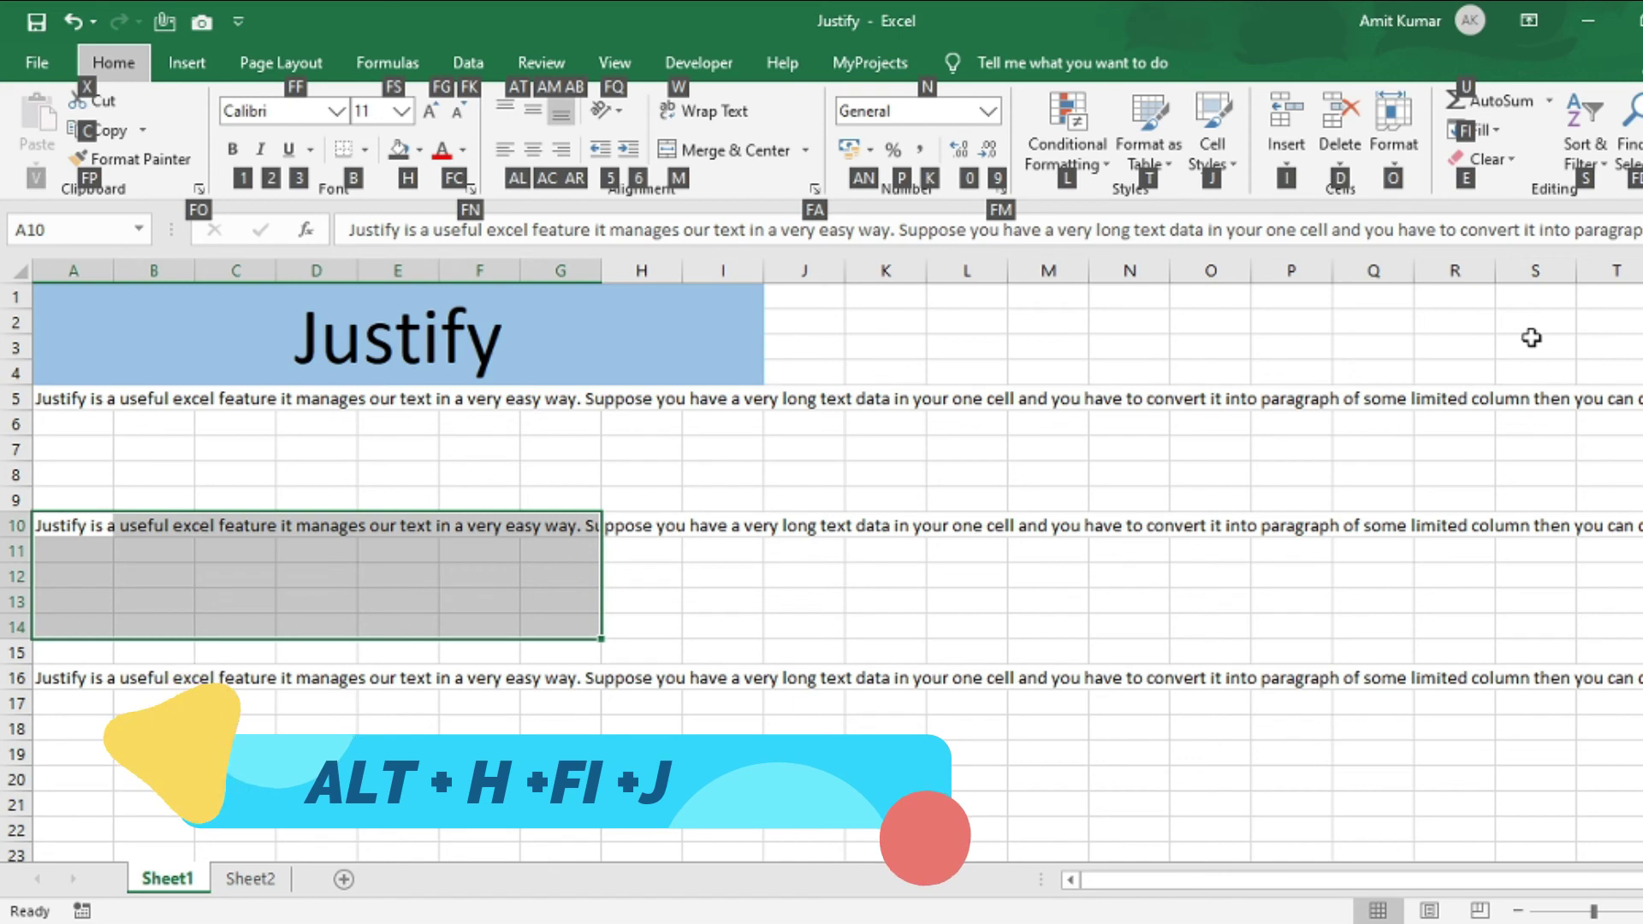
pyautogui.press('f')
pyautogui.press('i')
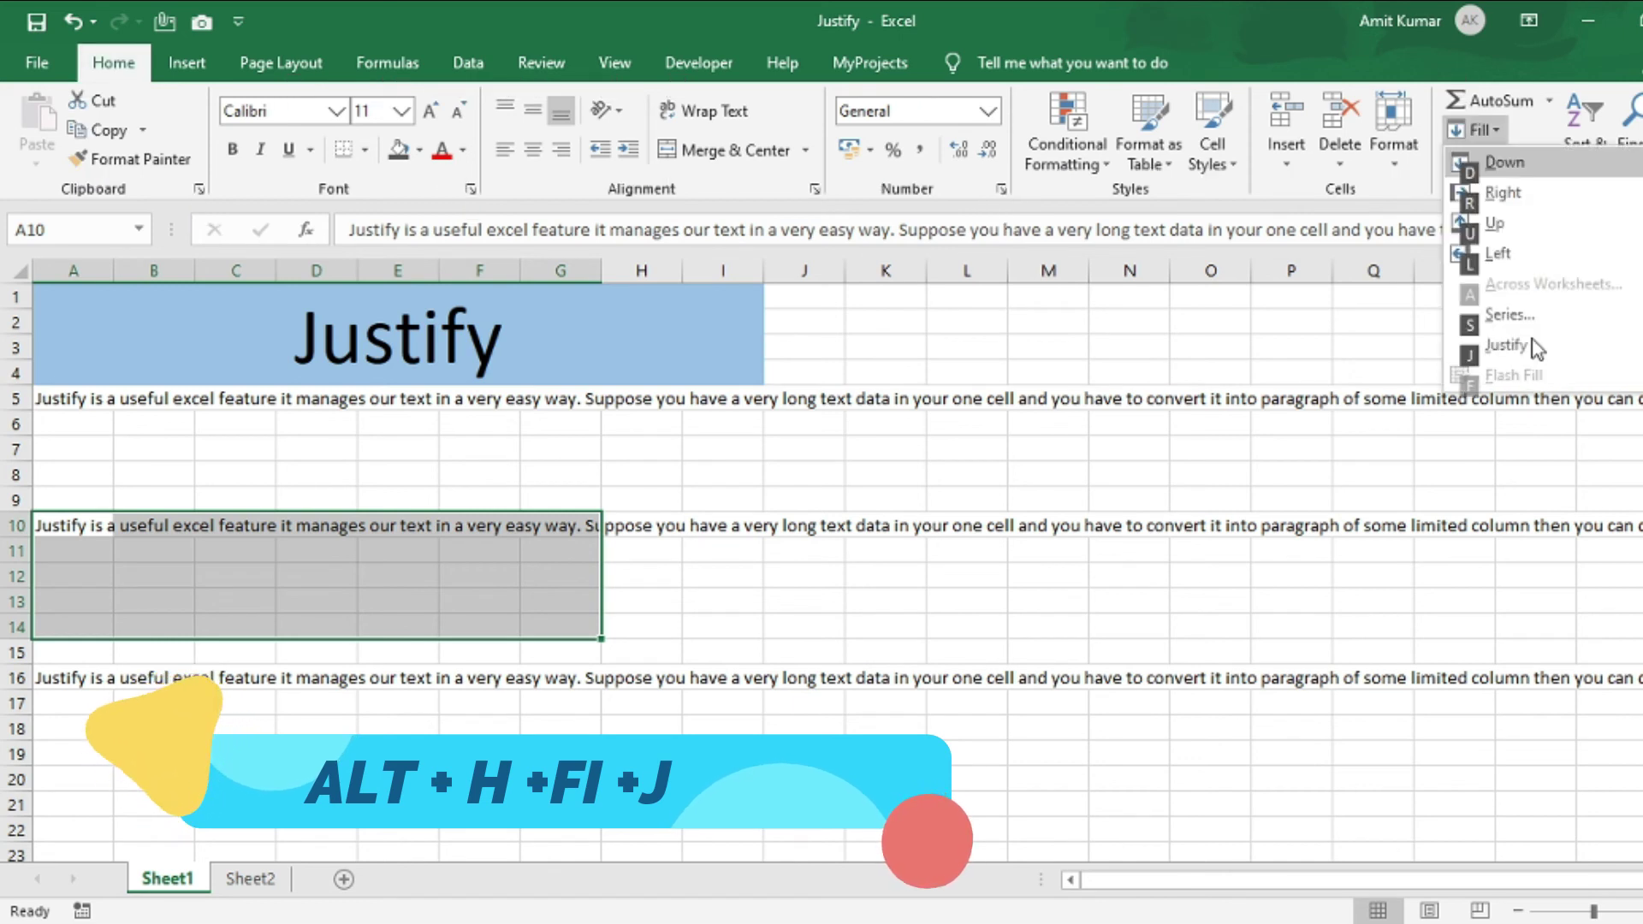
pyautogui.press('j')
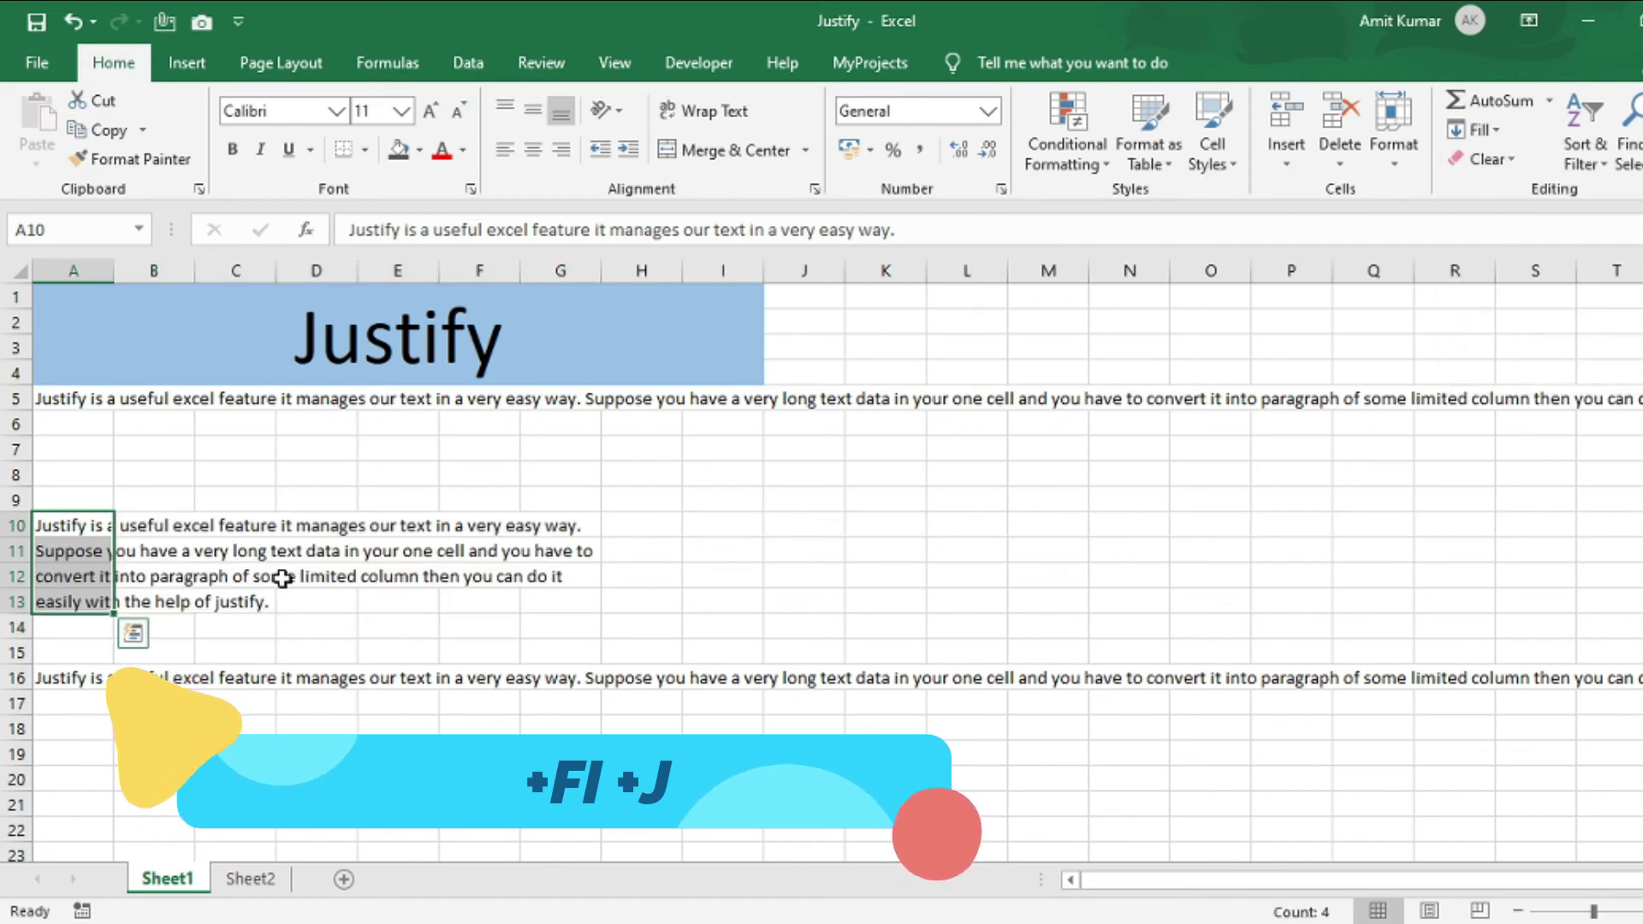
pyautogui.click(1497, 131)
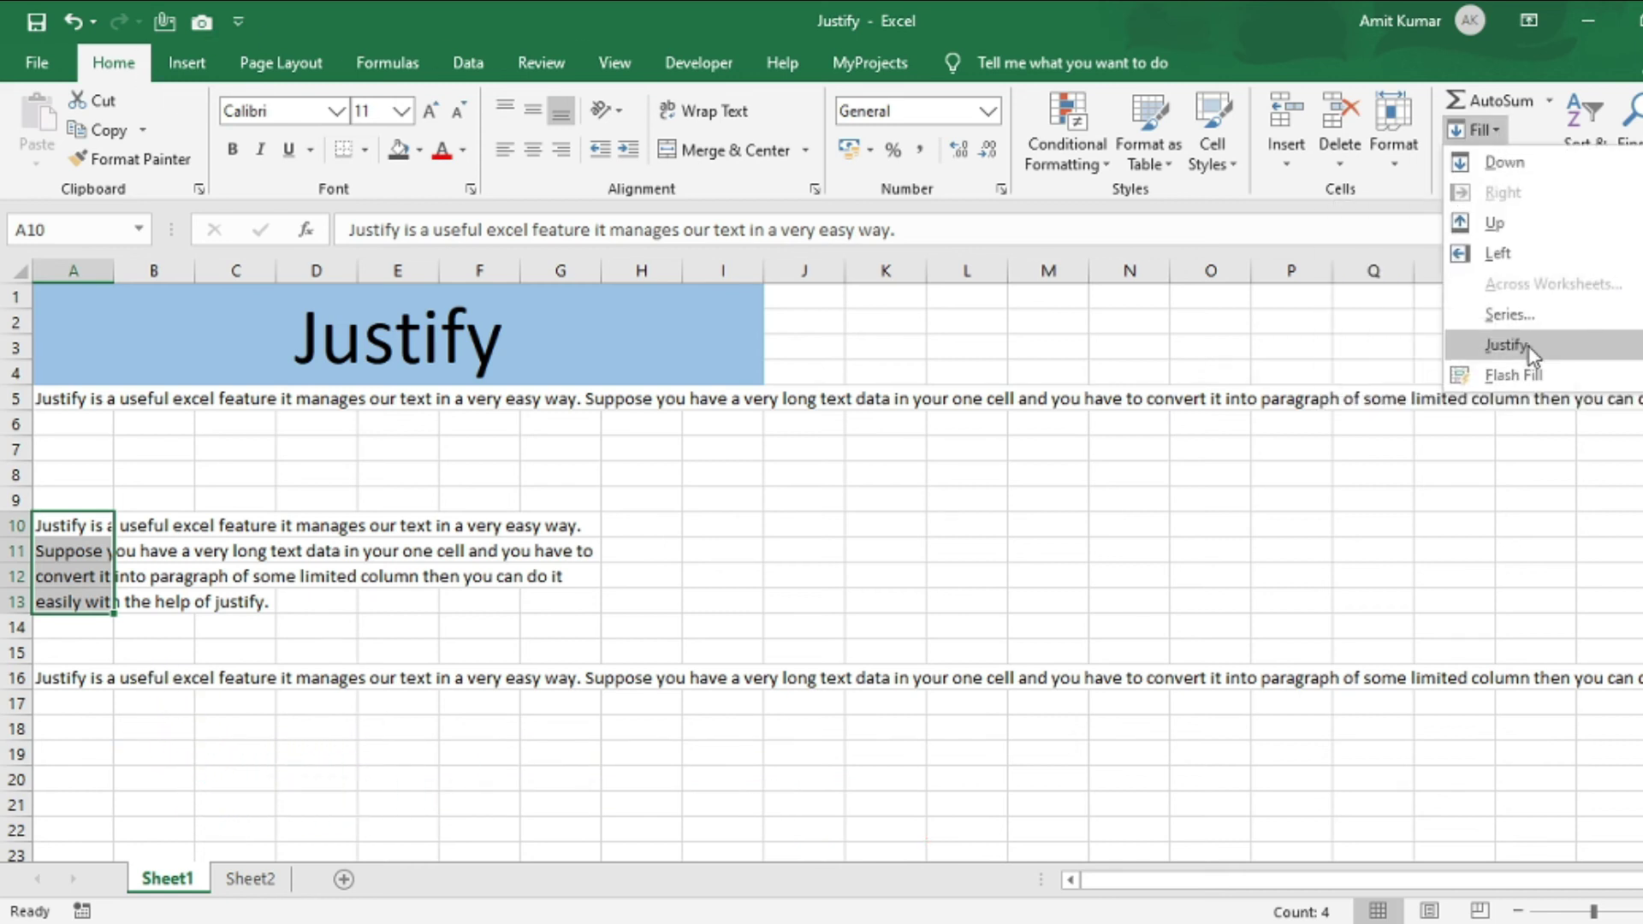
pyautogui.click(402, 599)
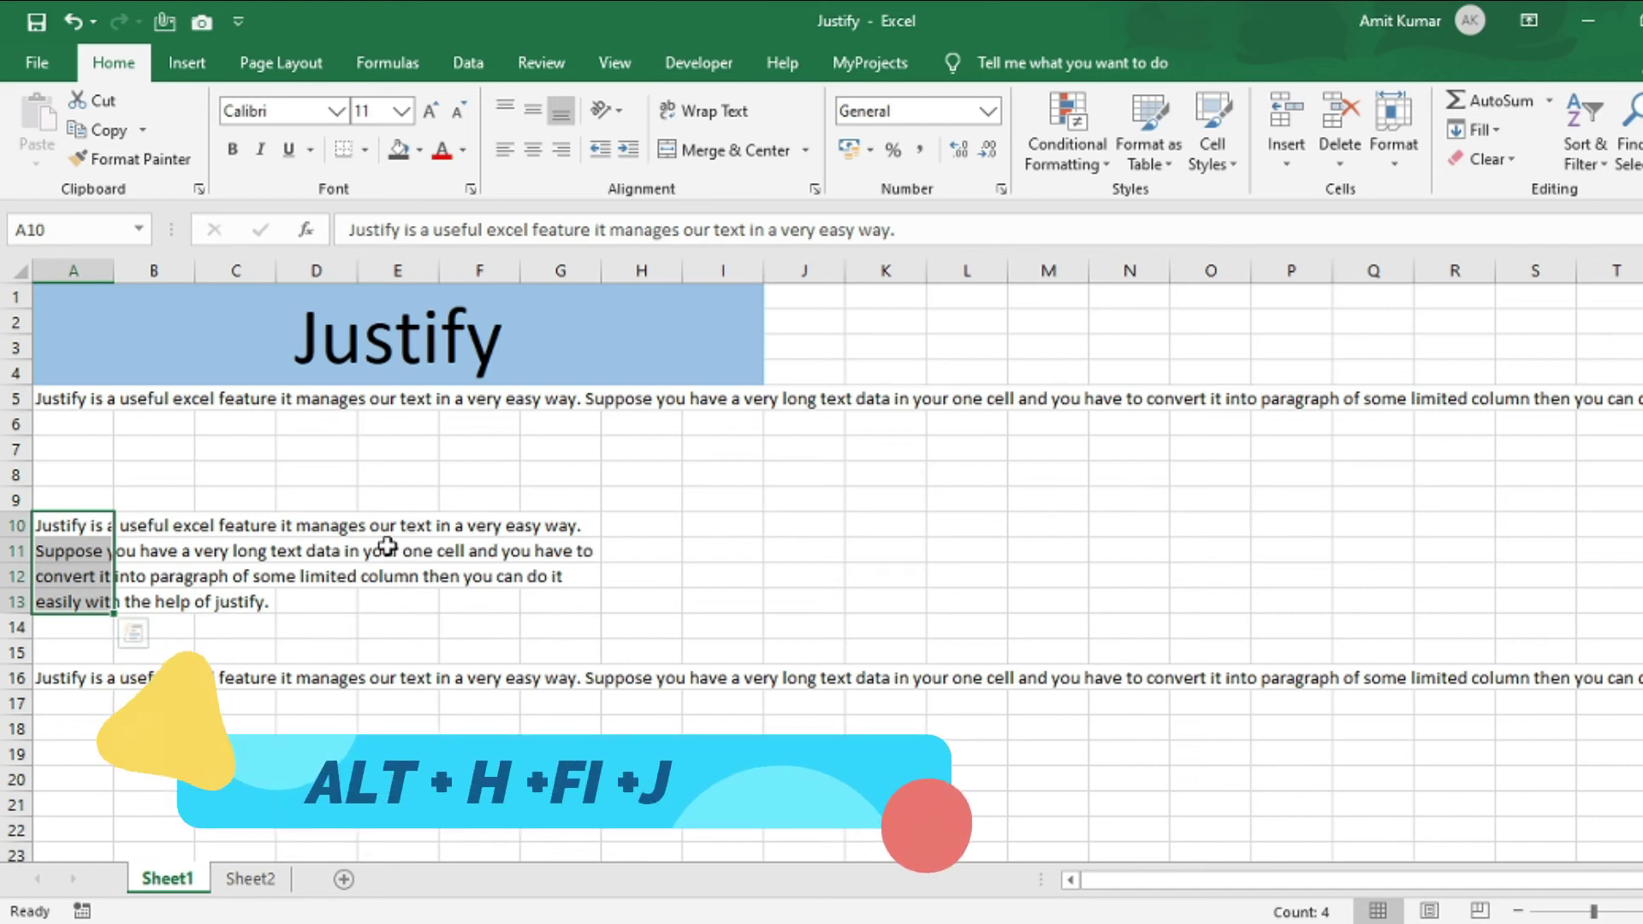
pyautogui.click(1473, 130)
pyautogui.click(1504, 346)
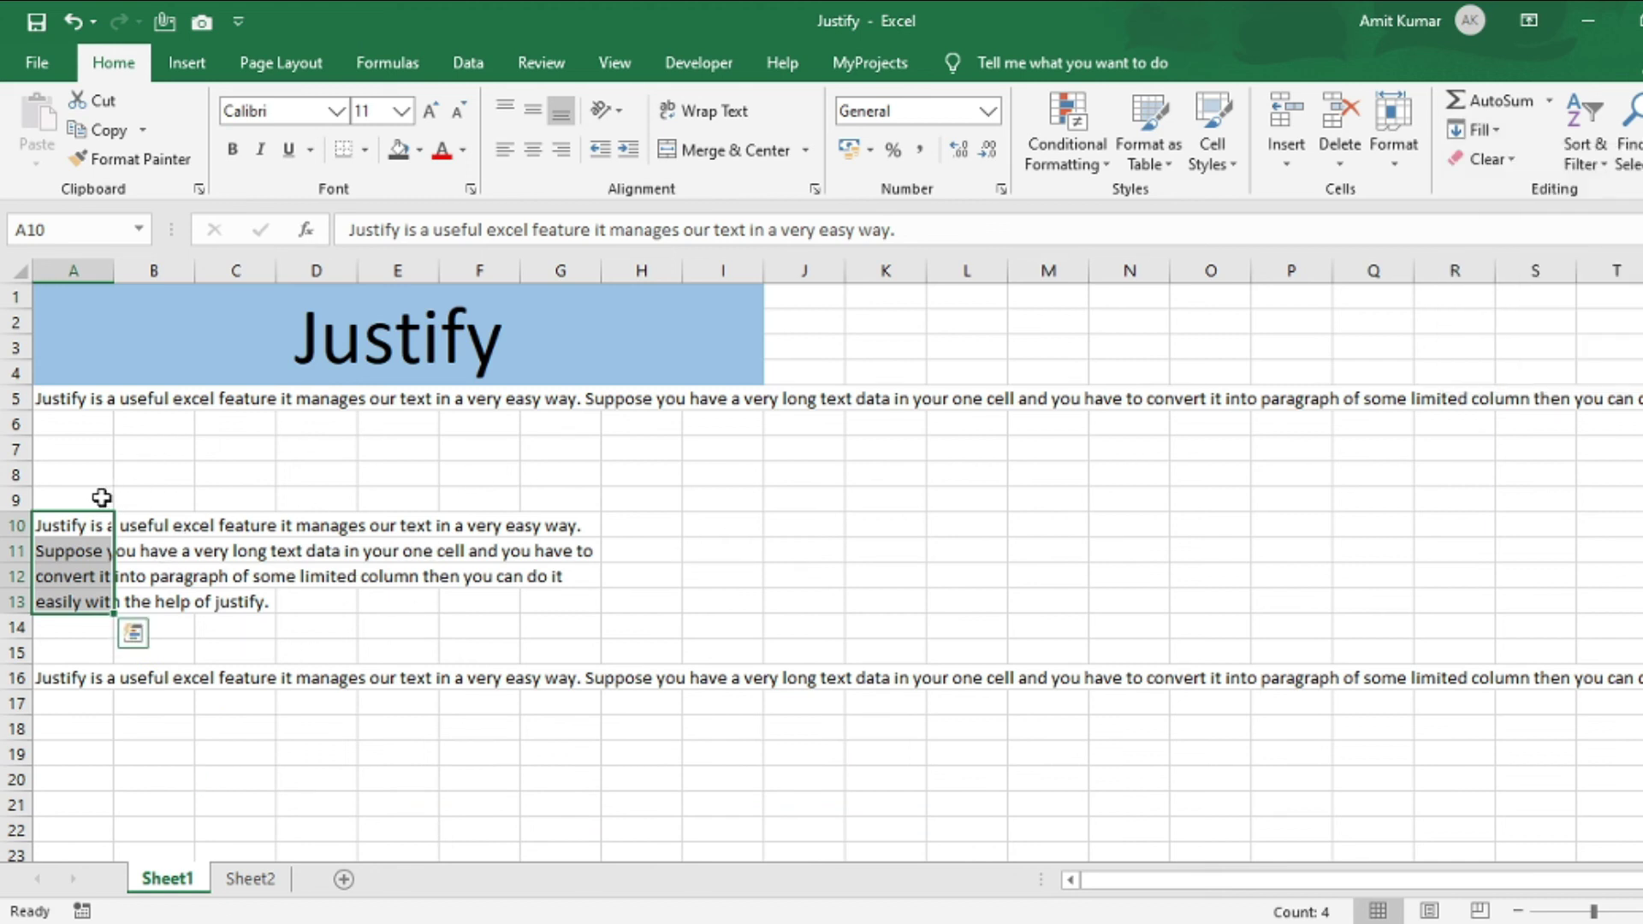
# Enter the formula =LEN(A5) in A8 to count the characters of the long text, and select A5 again.
pyautogui.click(91, 398)
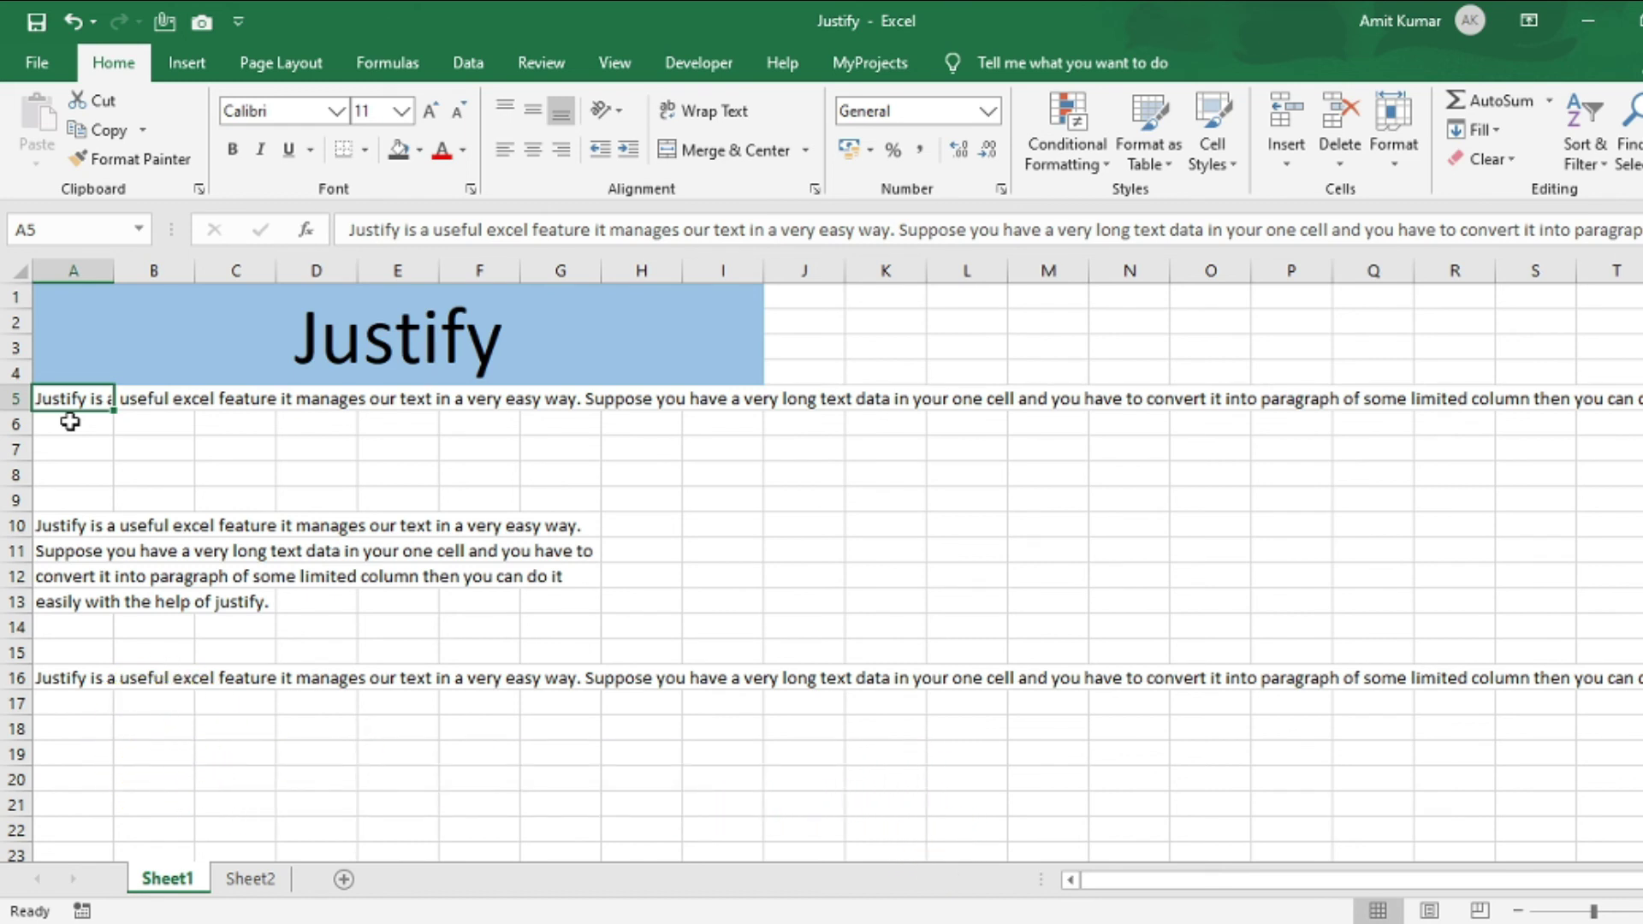
pyautogui.click(92, 470)
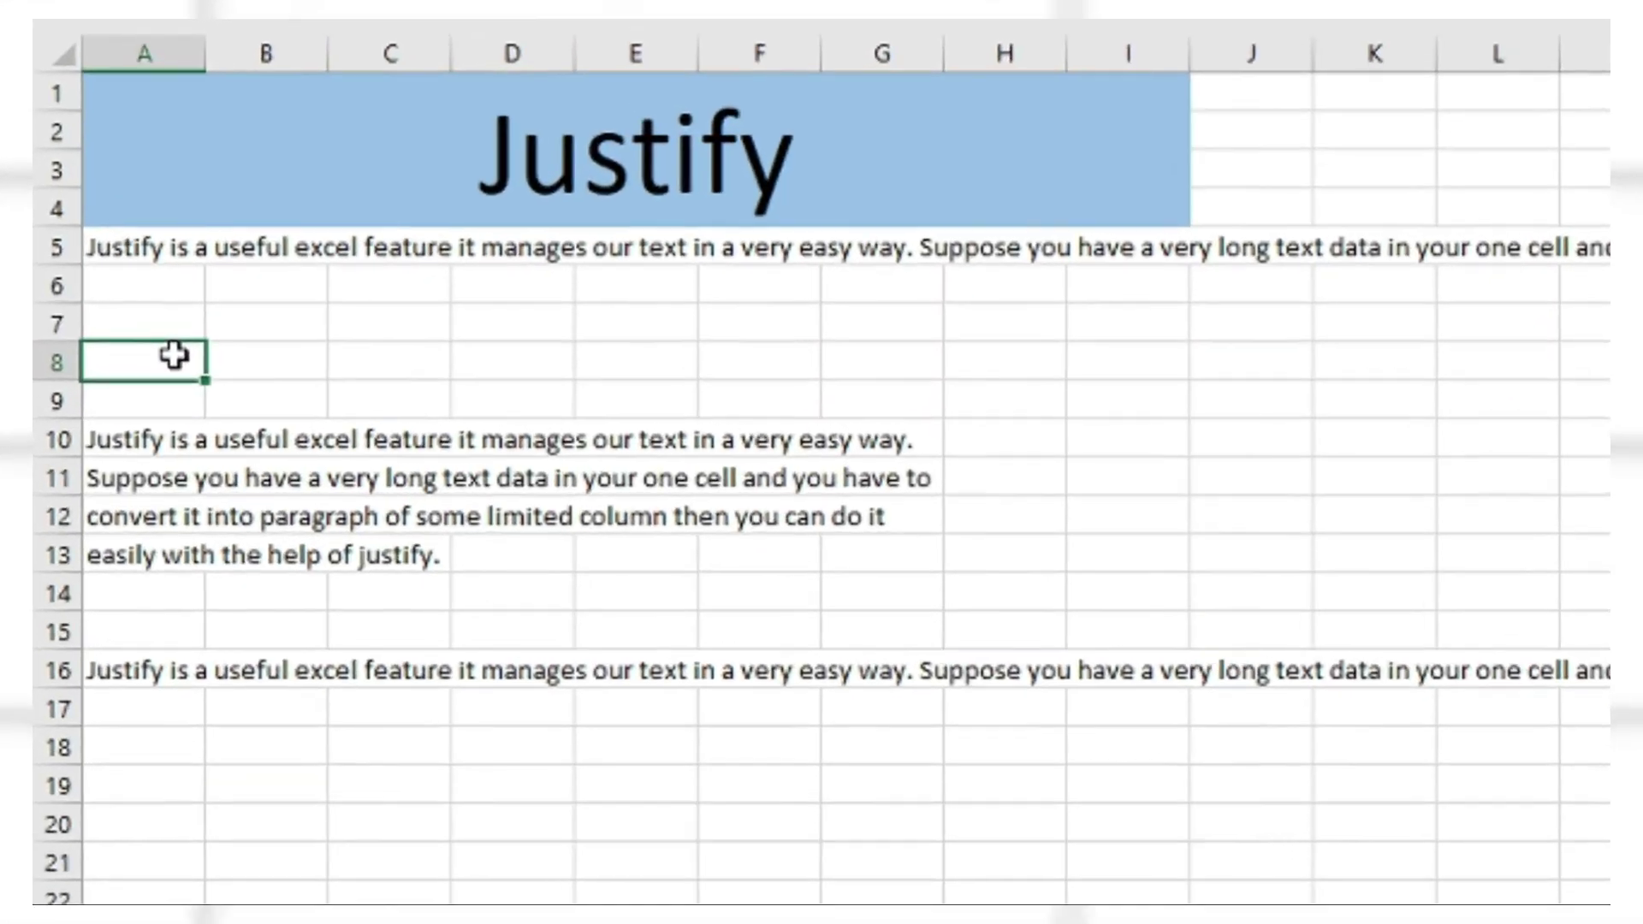
pyautogui.write('=')
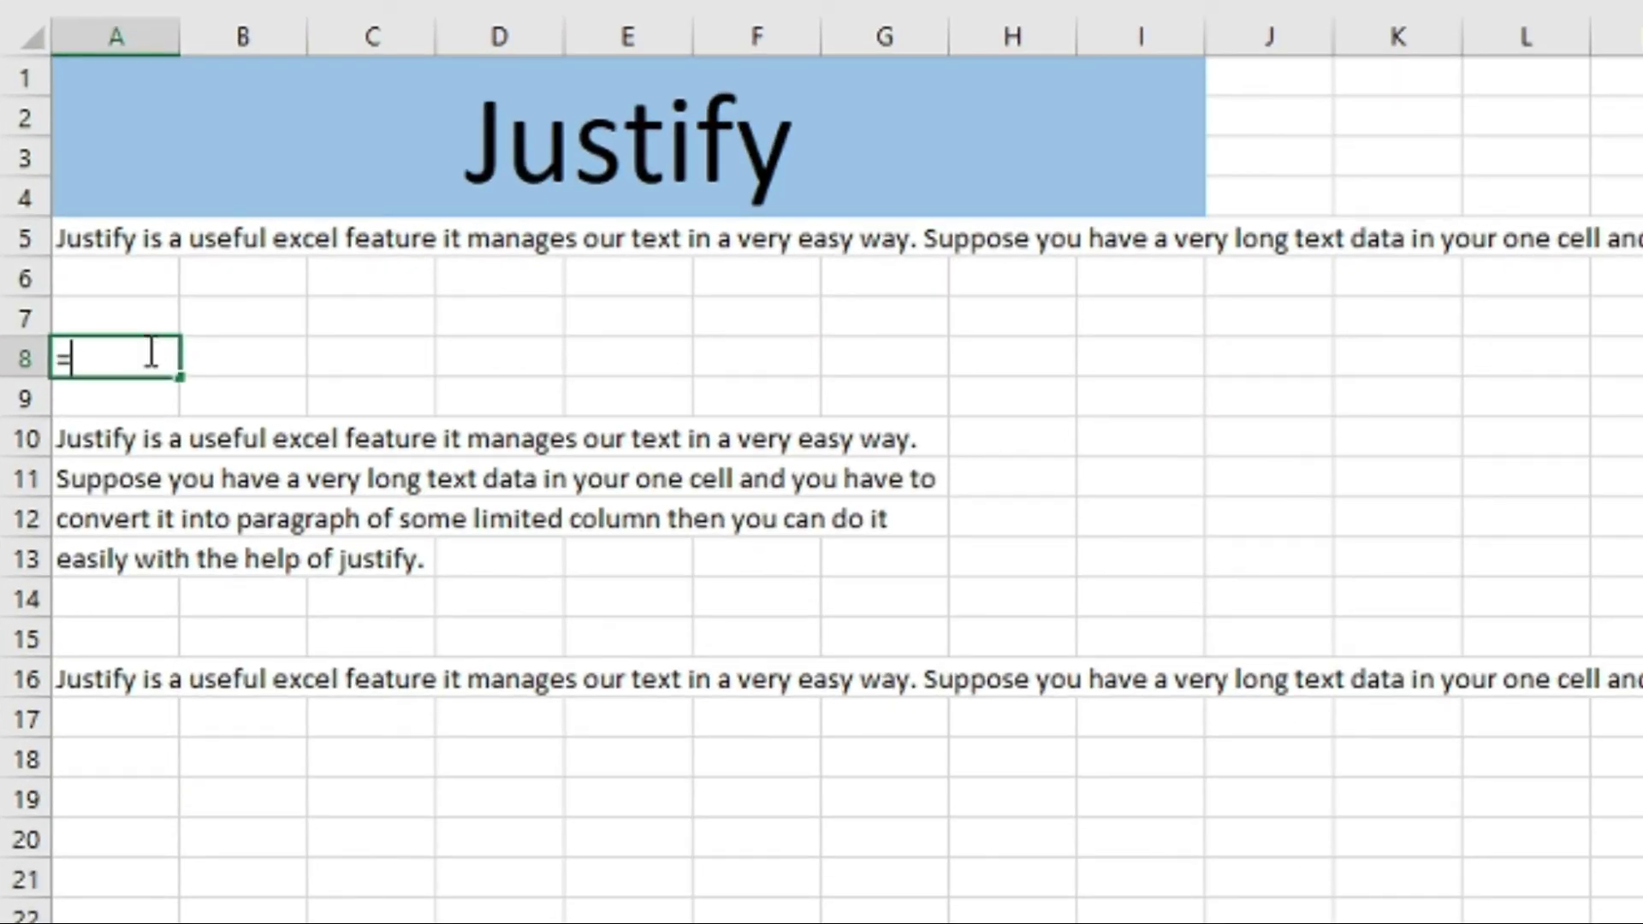
pyautogui.write('len')
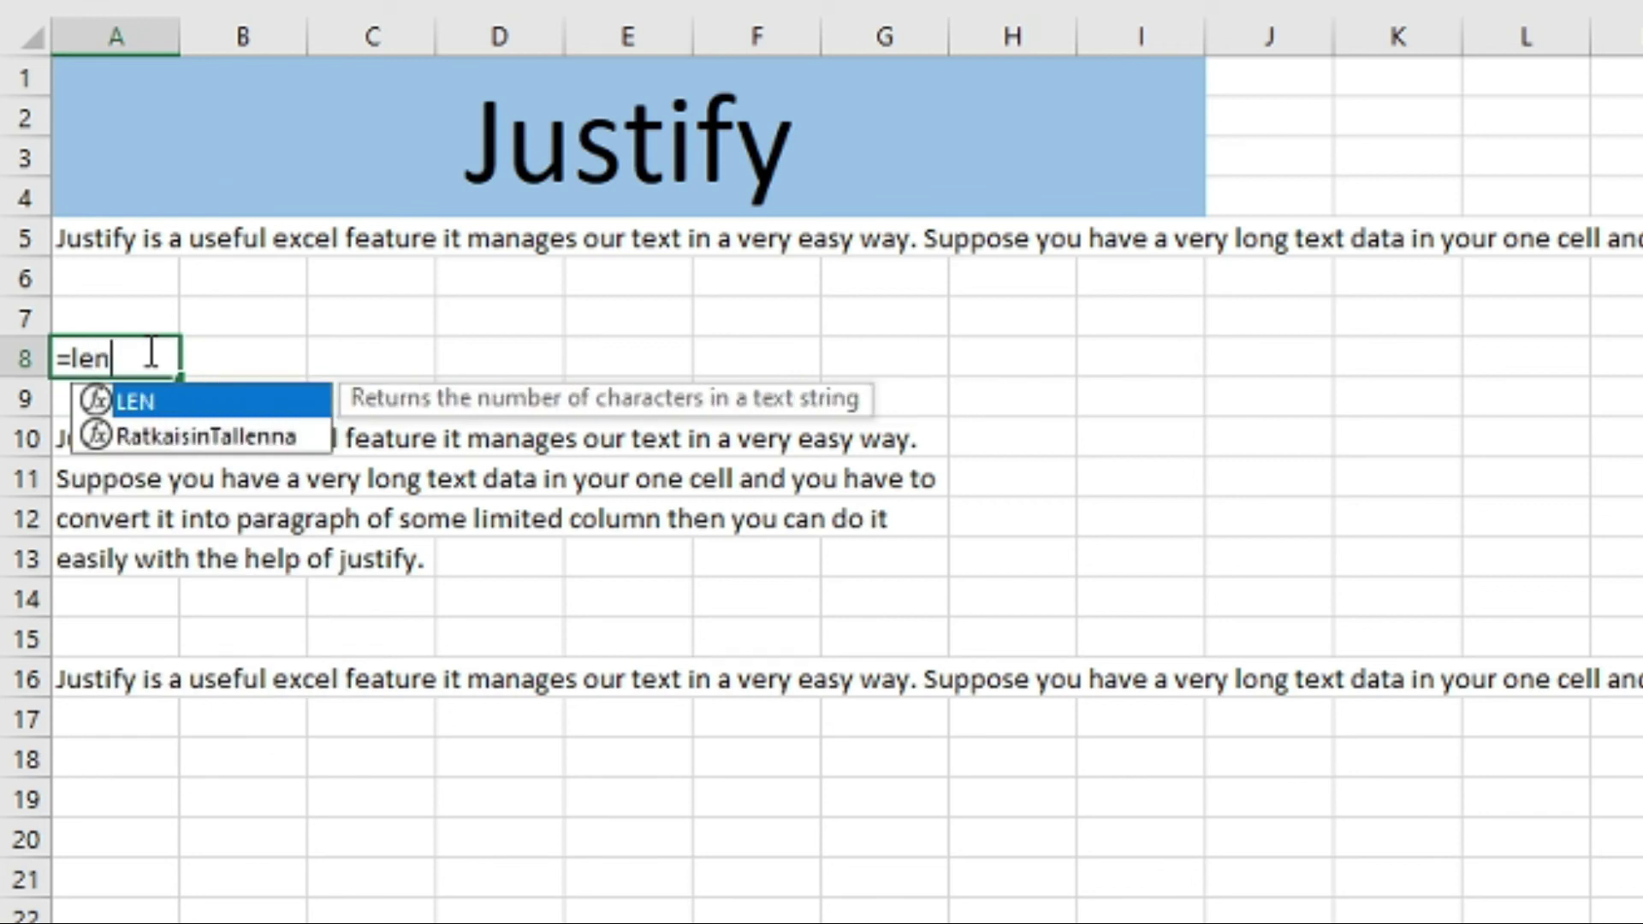
pyautogui.press('Tab')
pyautogui.click(125, 242)
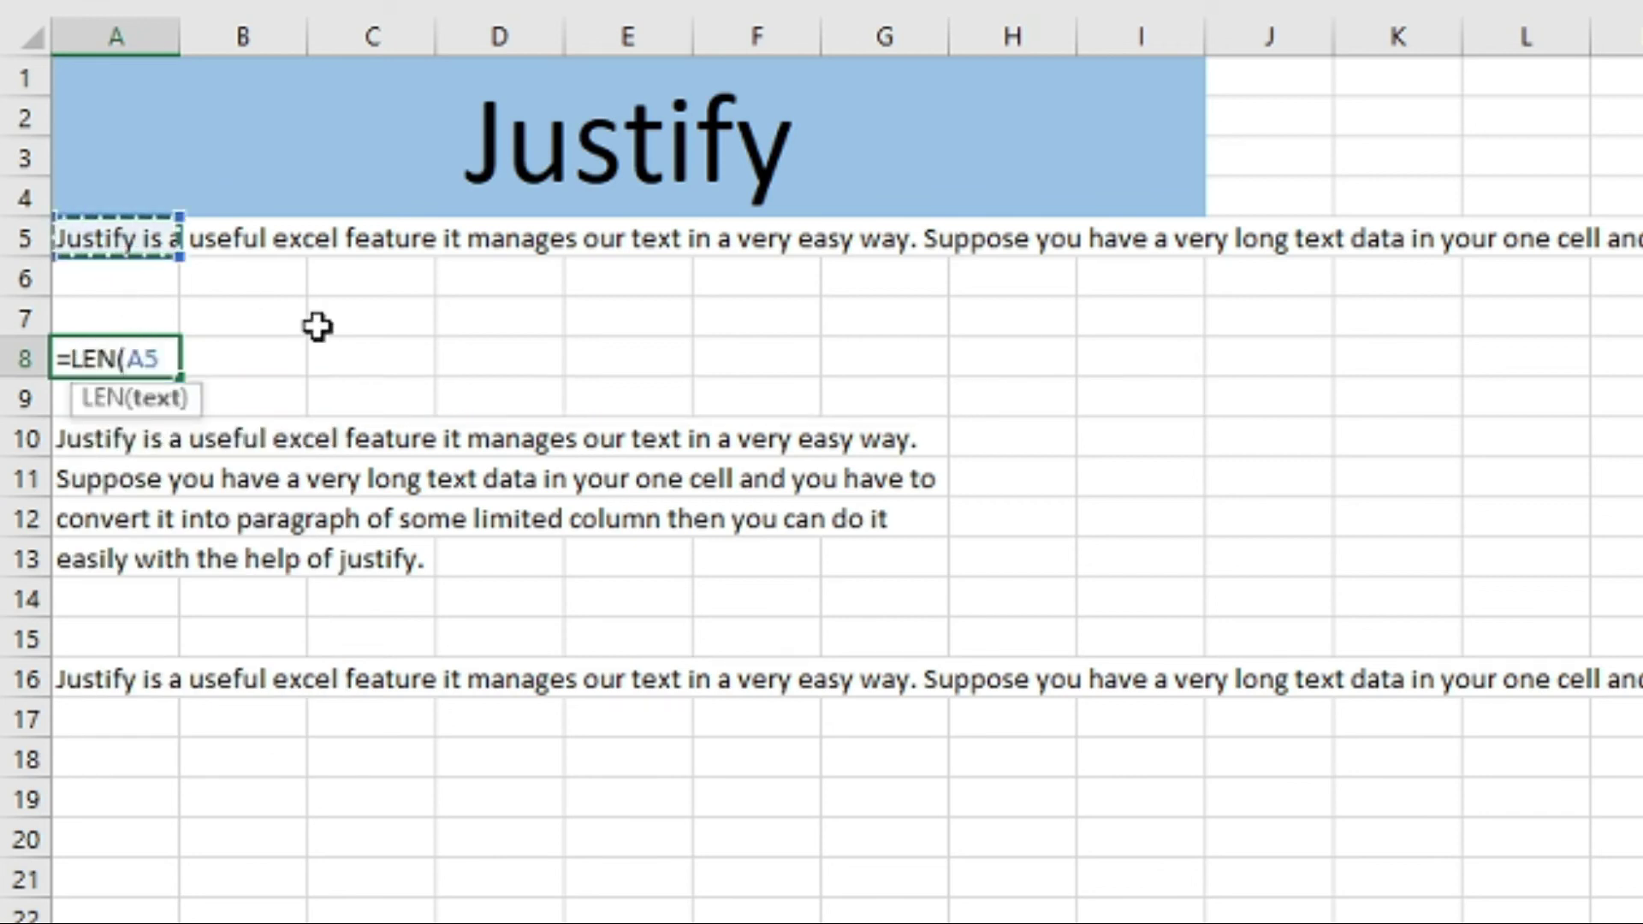
pyautogui.write(')')
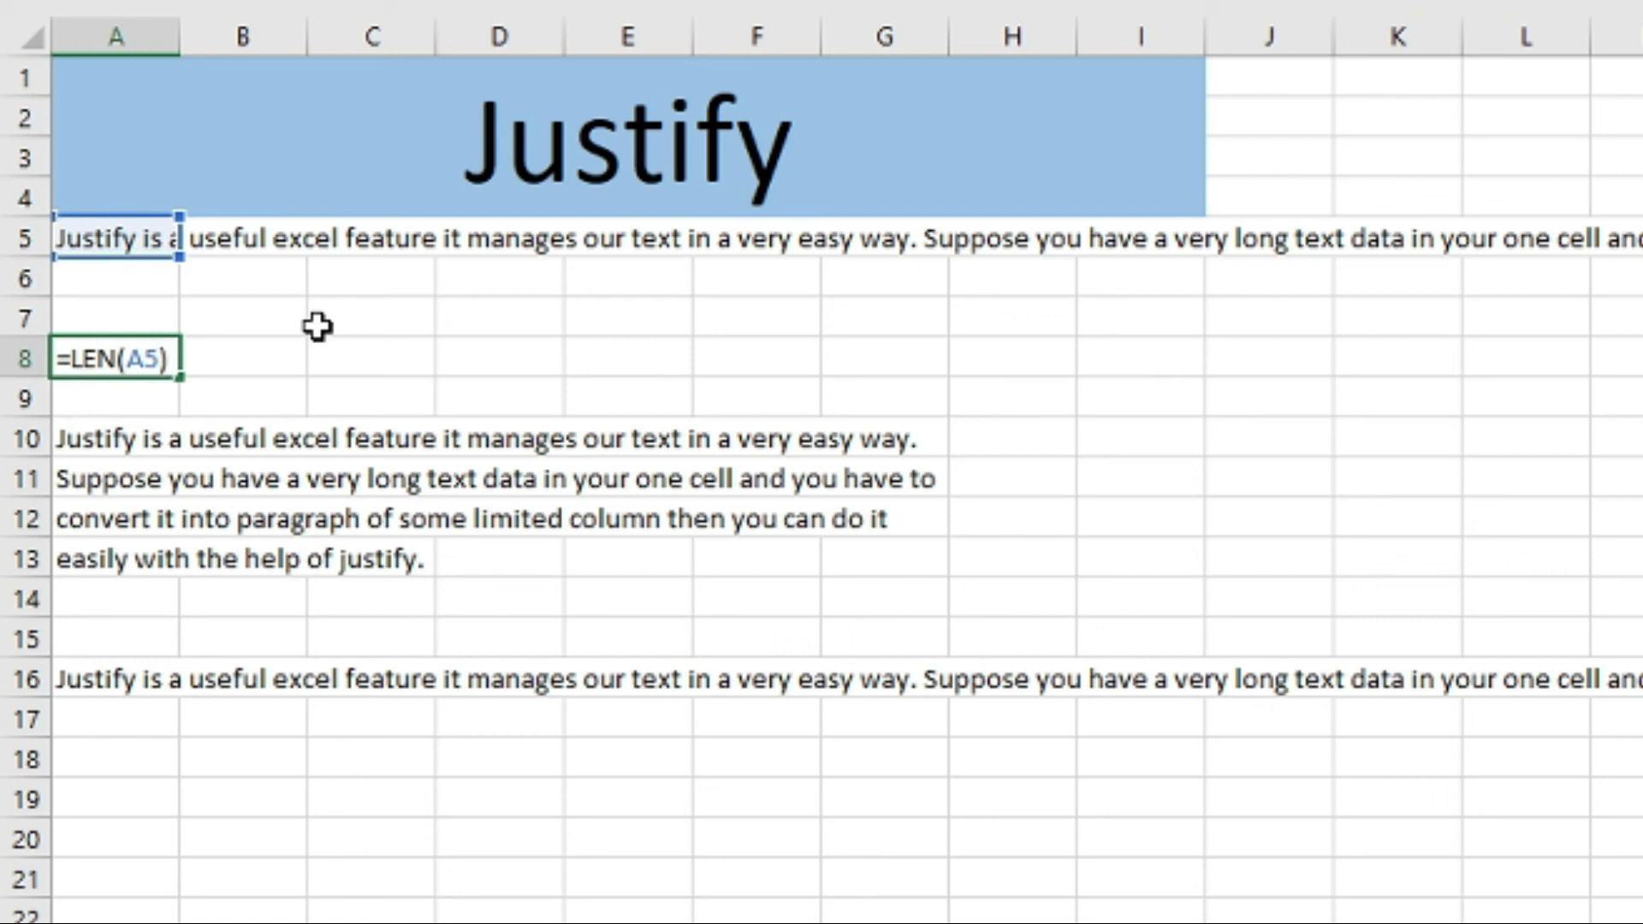
pyautogui.press('Return')
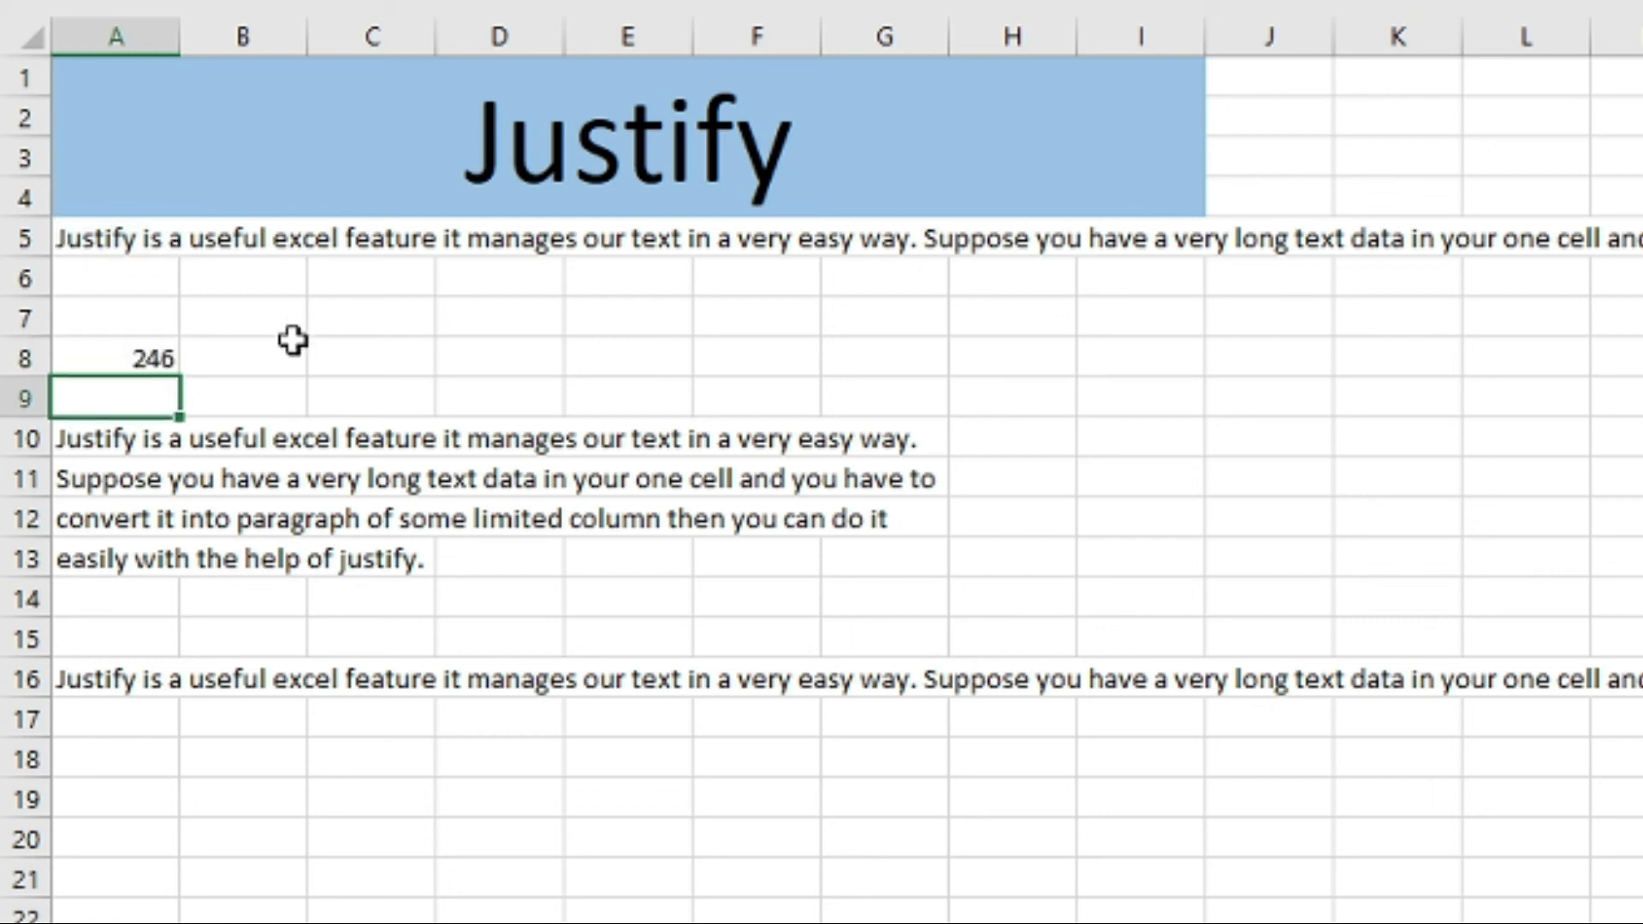
pyautogui.click(86, 227)
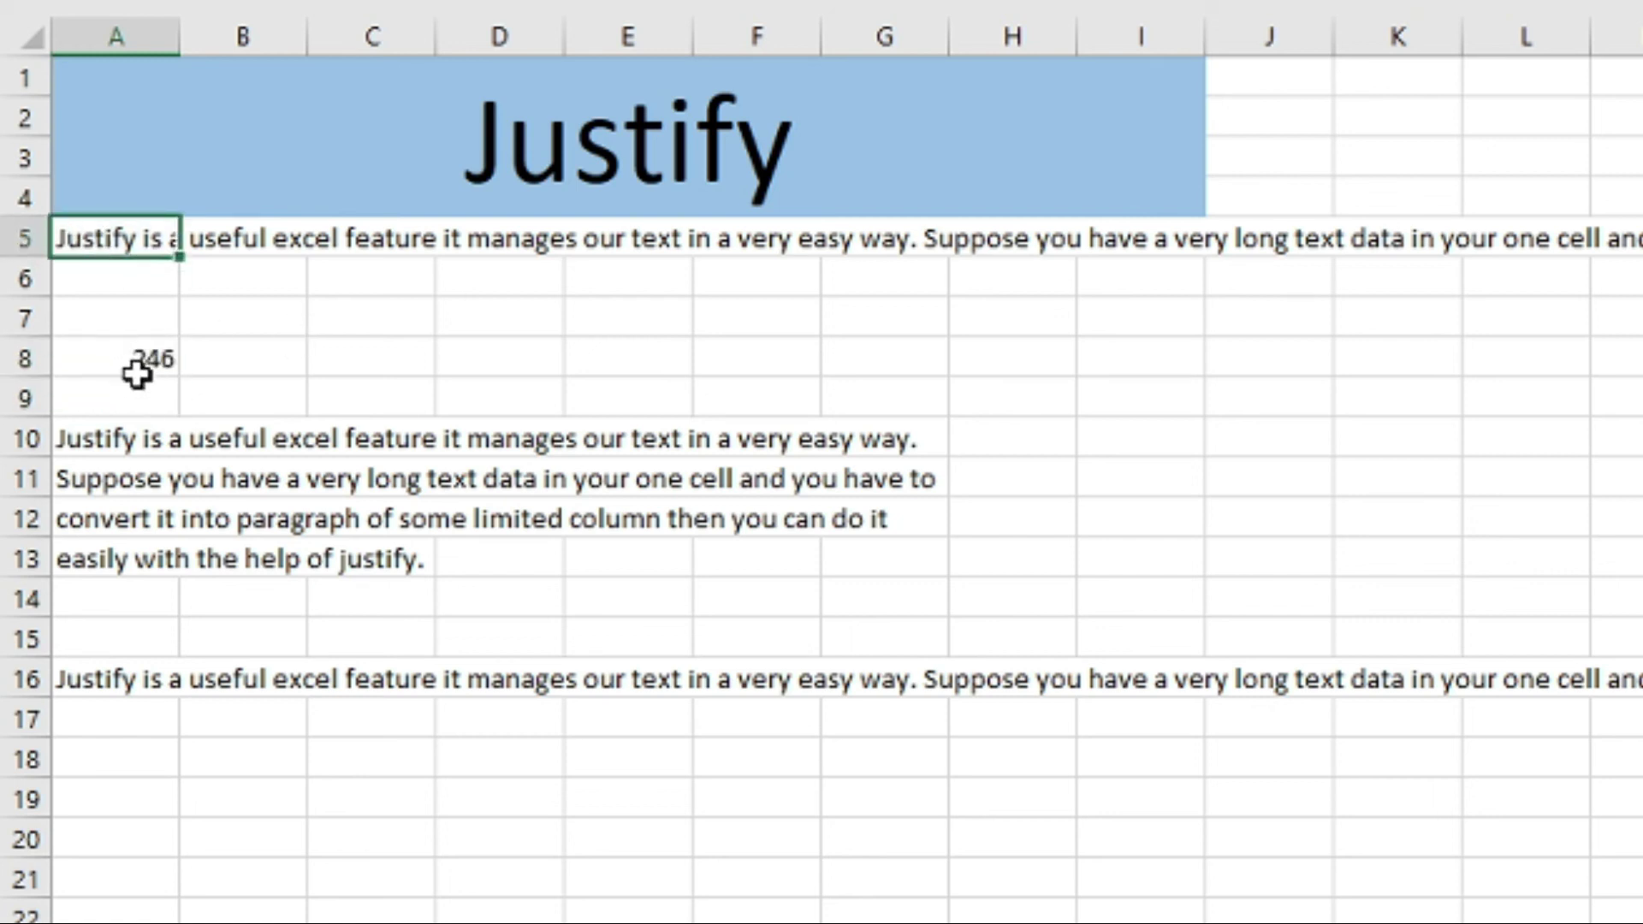